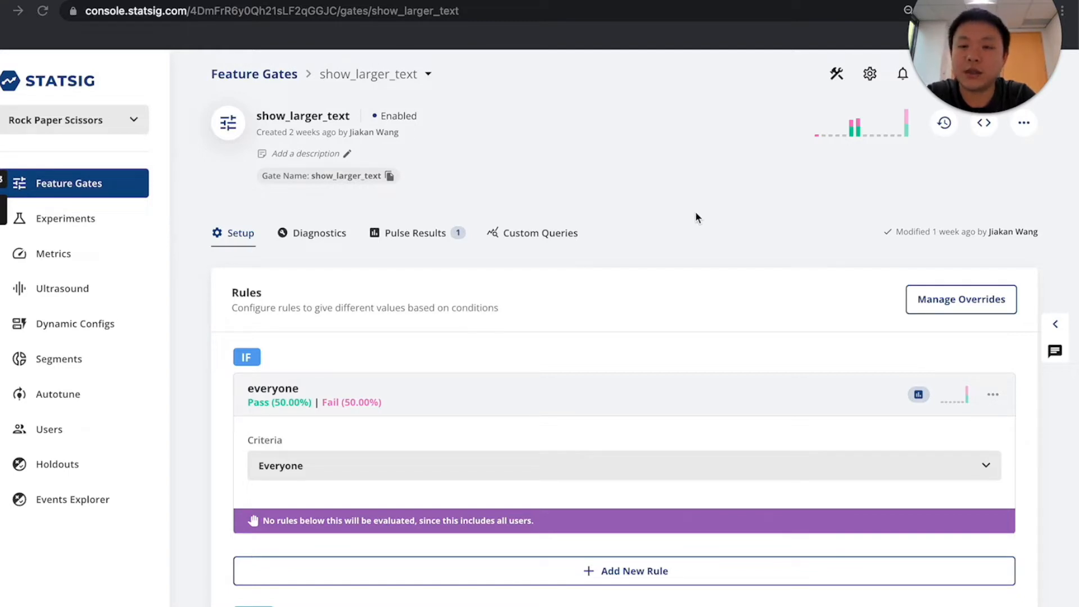
Step: View the Rock, Paper, Scissors tutorial page and return to the show_larger_text gate
scroll(677, 232, down, 1)
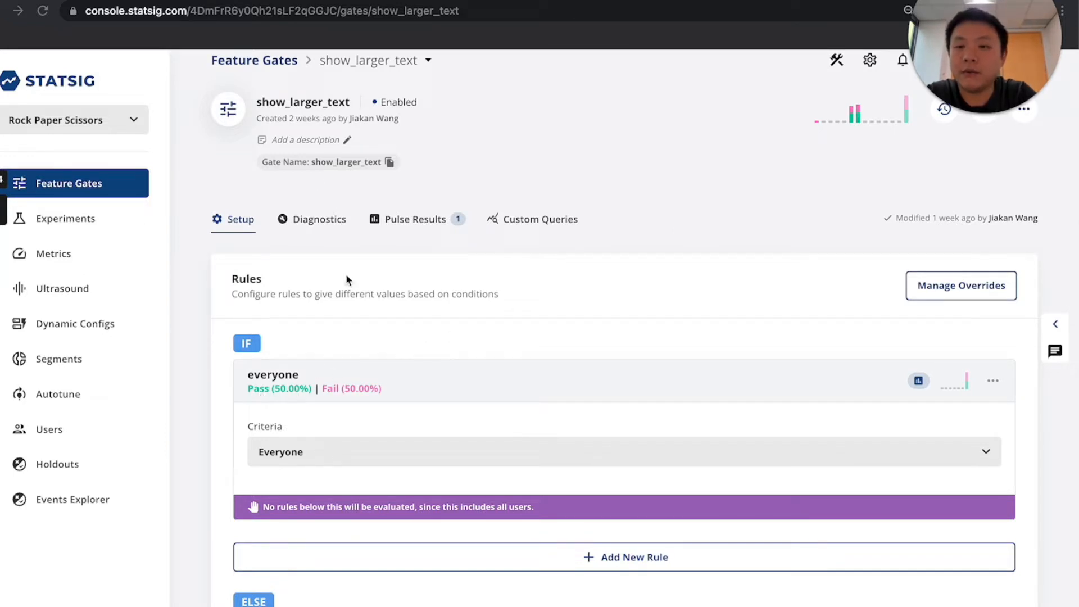
click(158, 1)
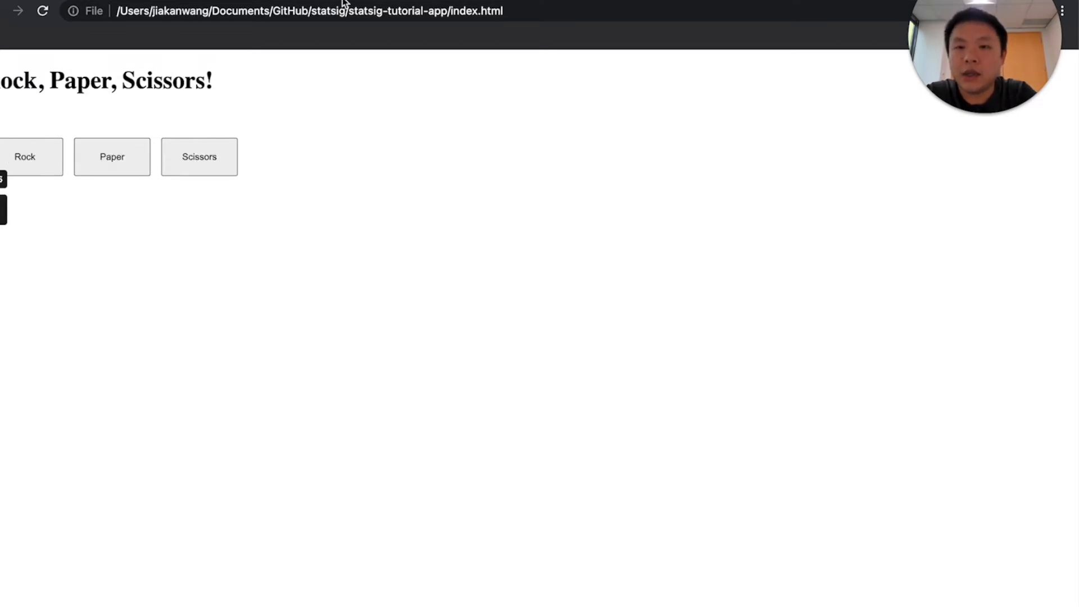
key(ctrl+Tab)
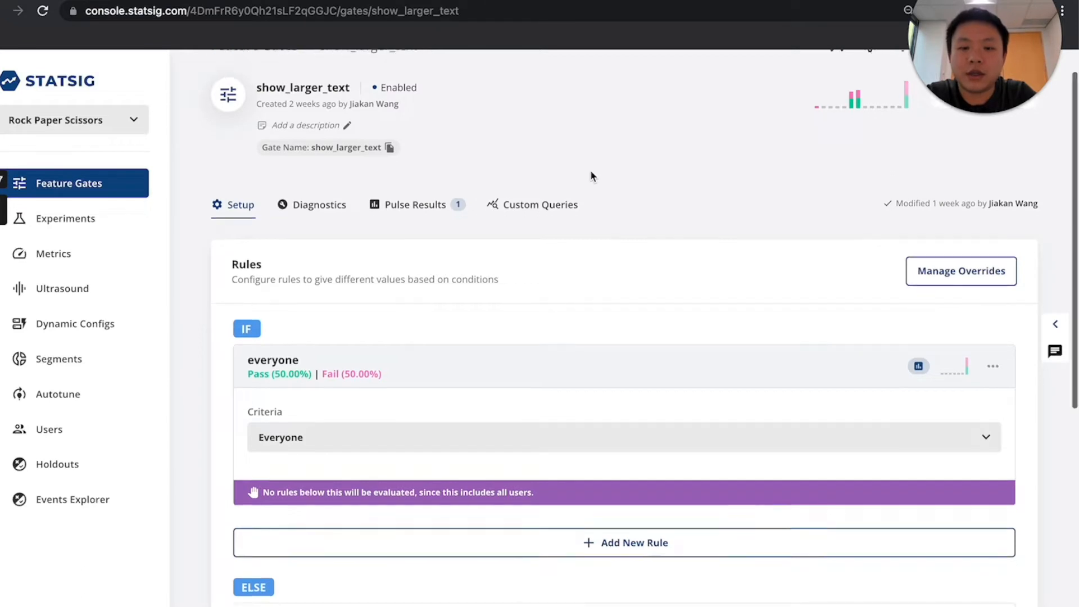
Step: Start a new rule on the show_larger_text gate with Country as its criteria
scroll(589, 172, down, 3)
scroll(591, 180, up, 1)
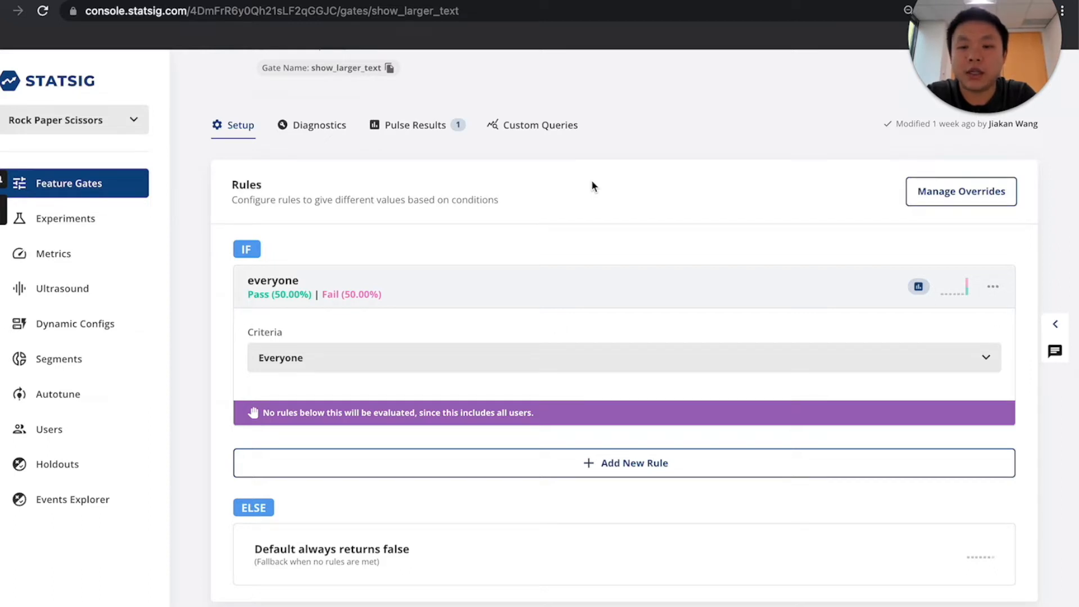
click(607, 460)
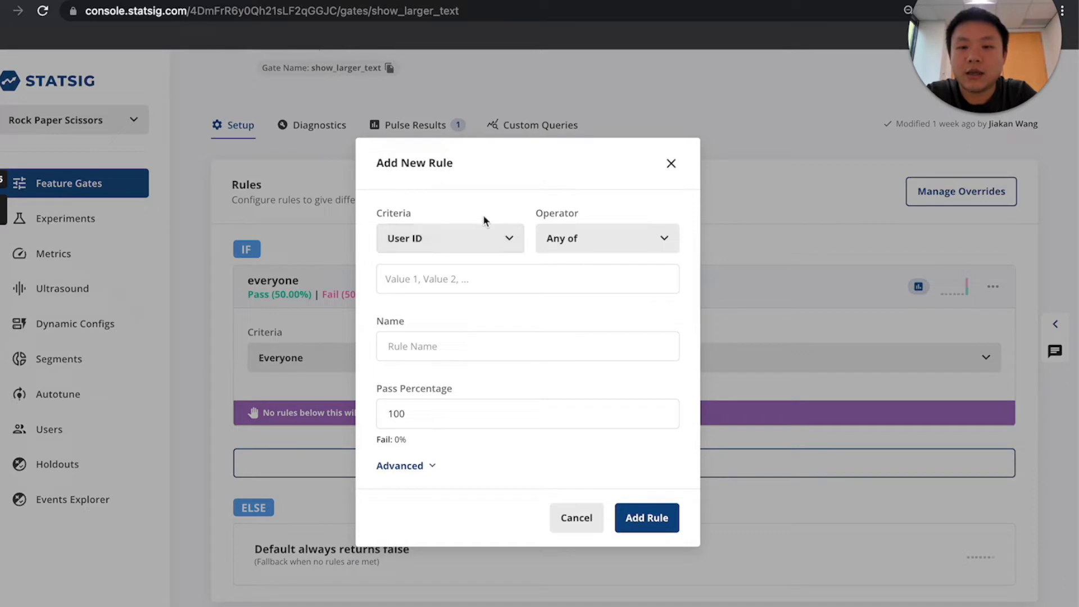
click(462, 239)
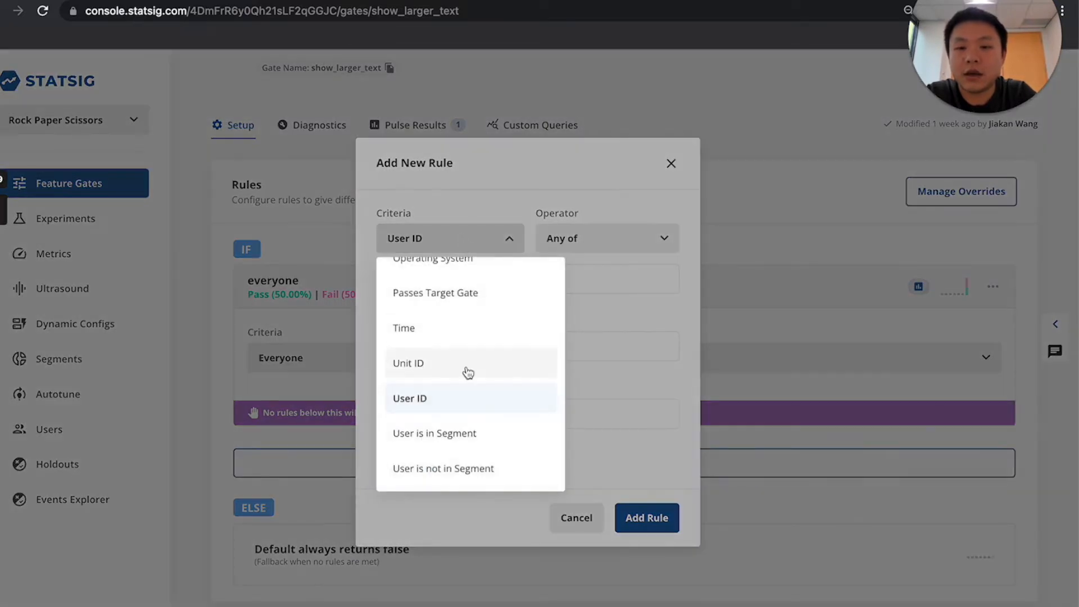
scroll(487, 372, up, 5)
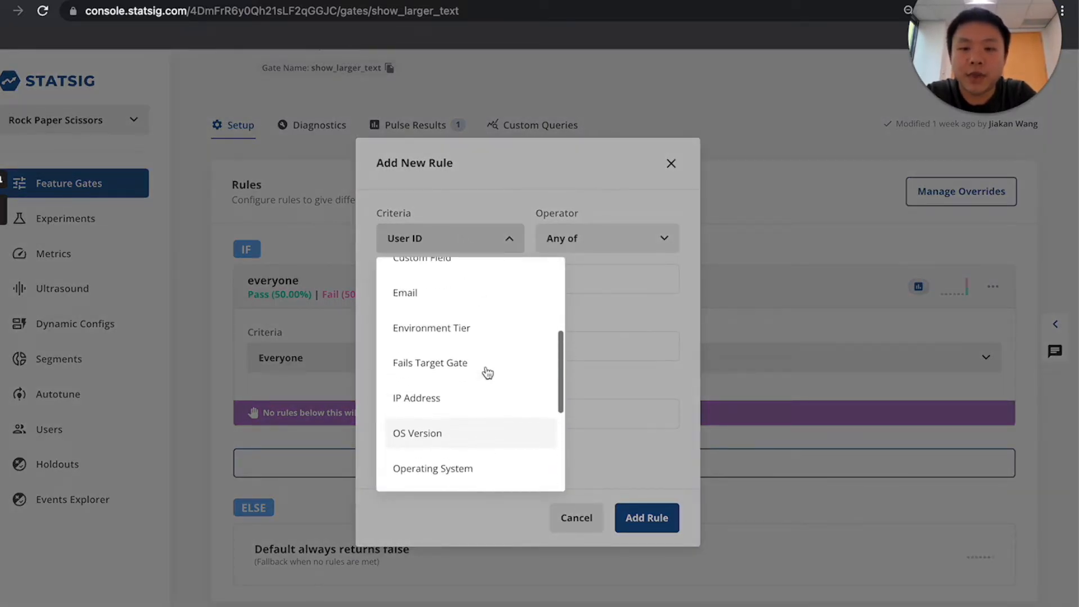
scroll(487, 371, up, 2)
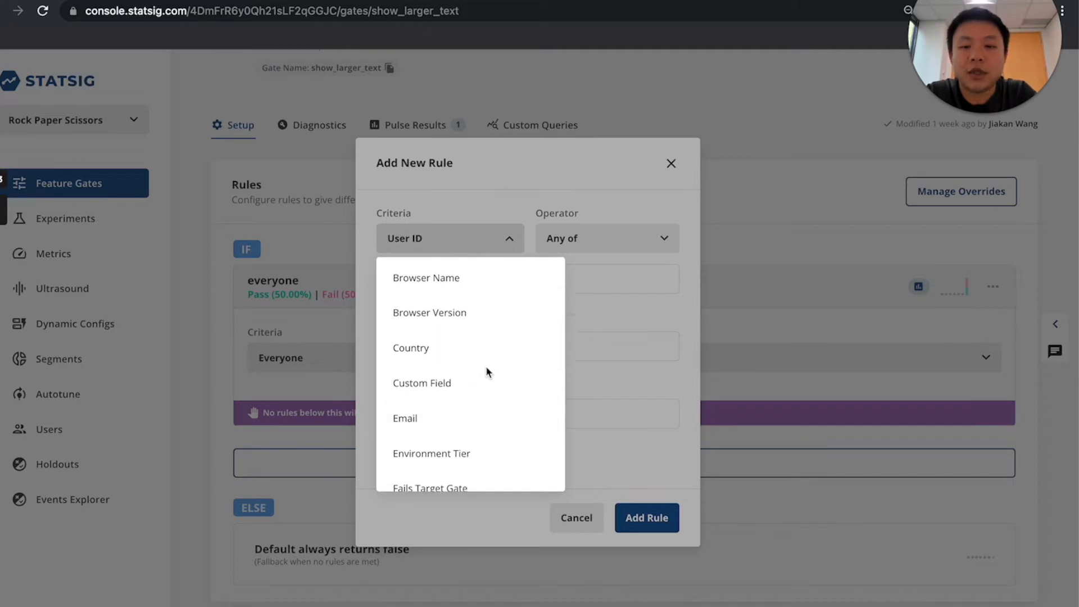
scroll(459, 310, up, 1)
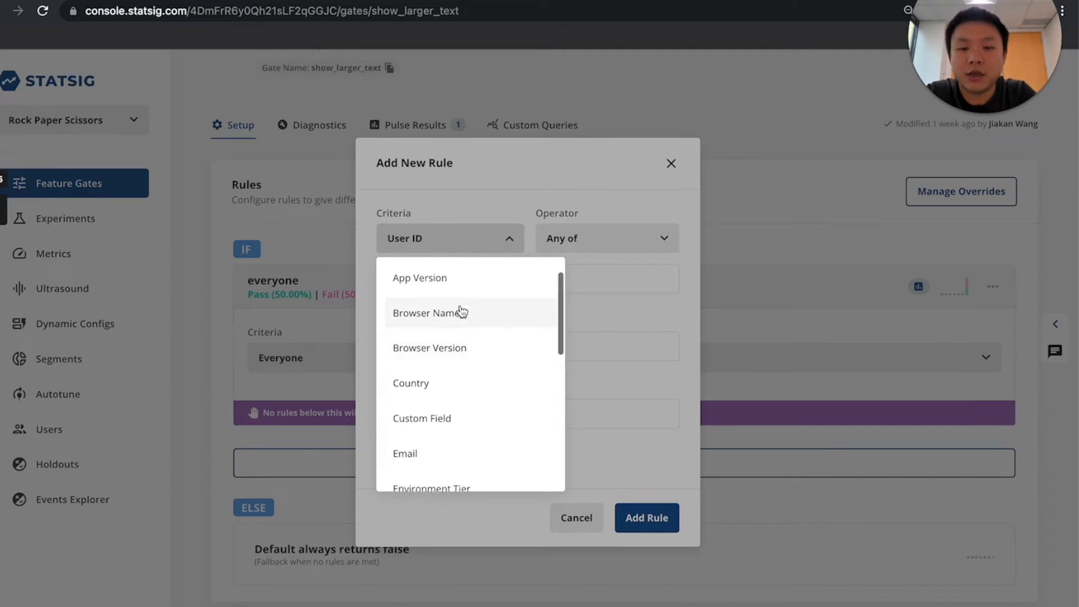
scroll(462, 311, down, 1)
scroll(461, 313, down, 1)
click(455, 336)
Step: Set the new rule's country condition to match US, keeping the Any of operator
click(538, 279)
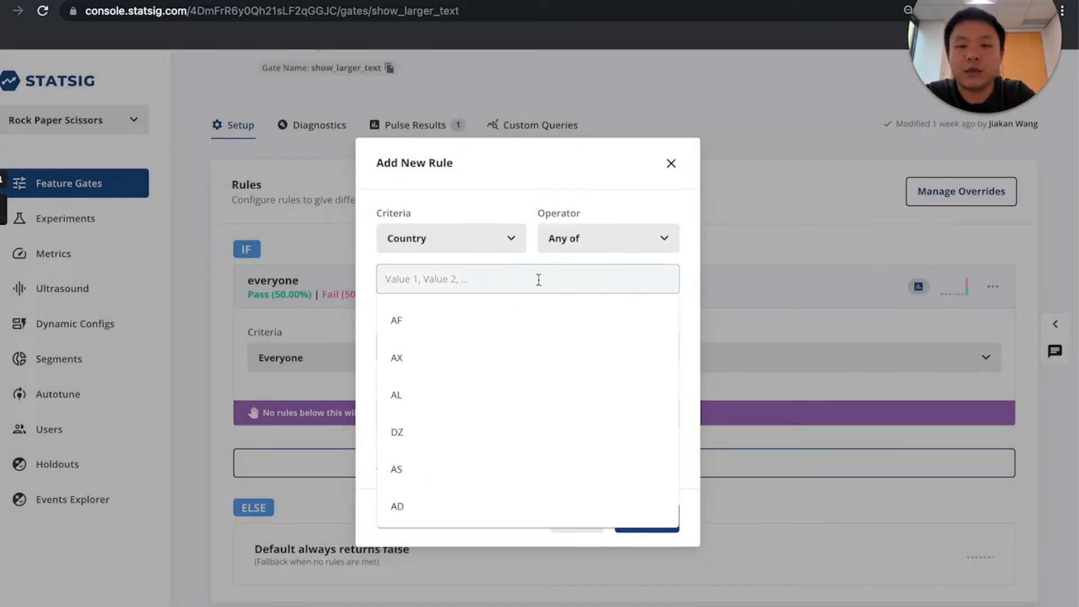
click(636, 210)
click(602, 236)
click(594, 280)
click(552, 279)
text(US)
click(470, 327)
Step: Name the rule "No US", set its pass percentage to 0, and add it to the gate
click(454, 347)
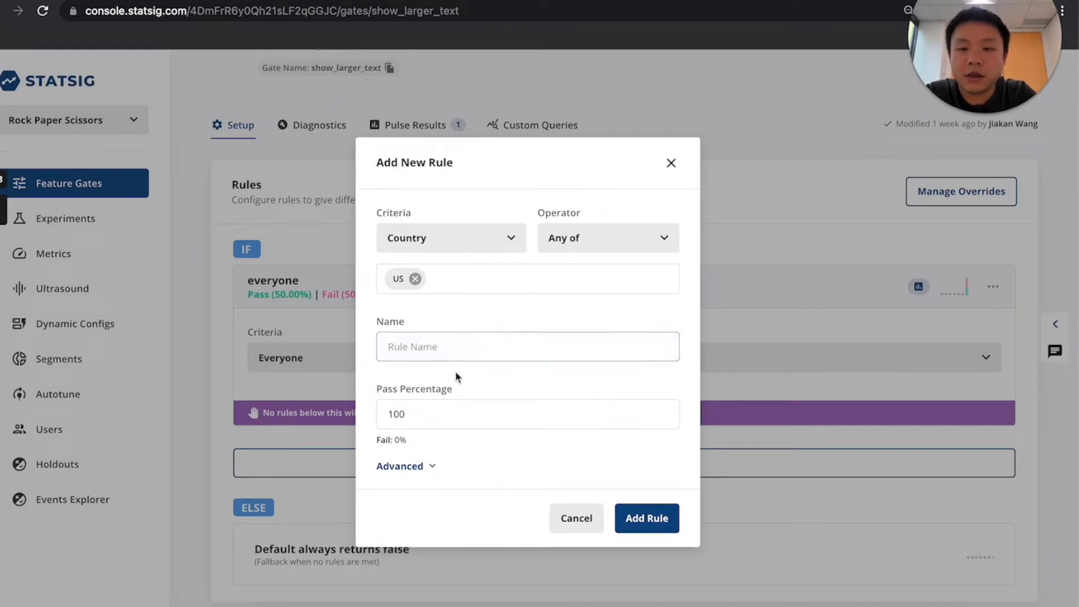
text(No e)
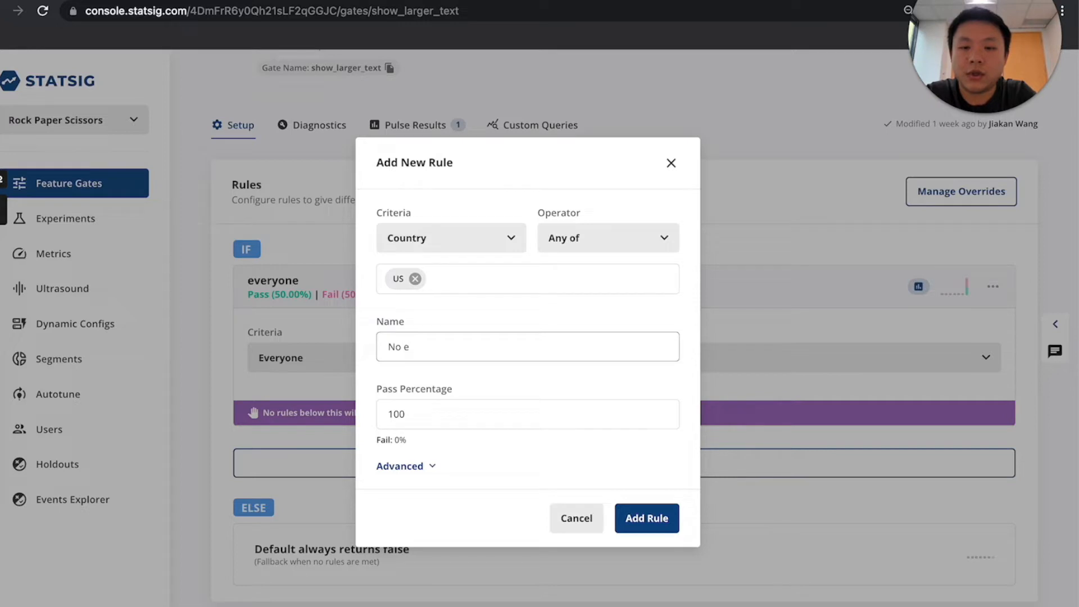
key(BackSpace)
text(US)
click(485, 416)
double_click(484, 415)
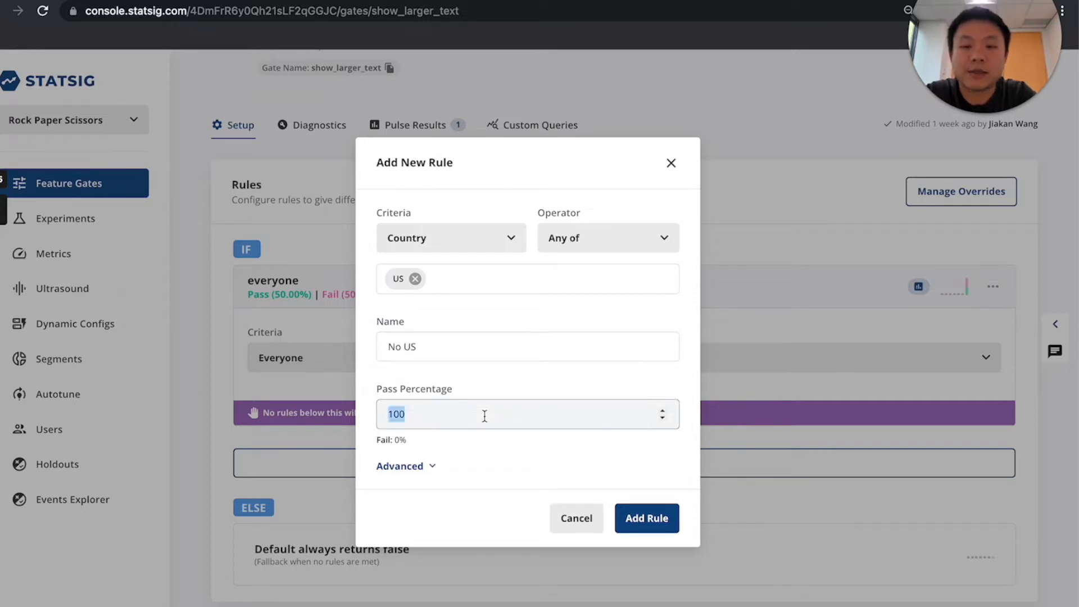
text(0)
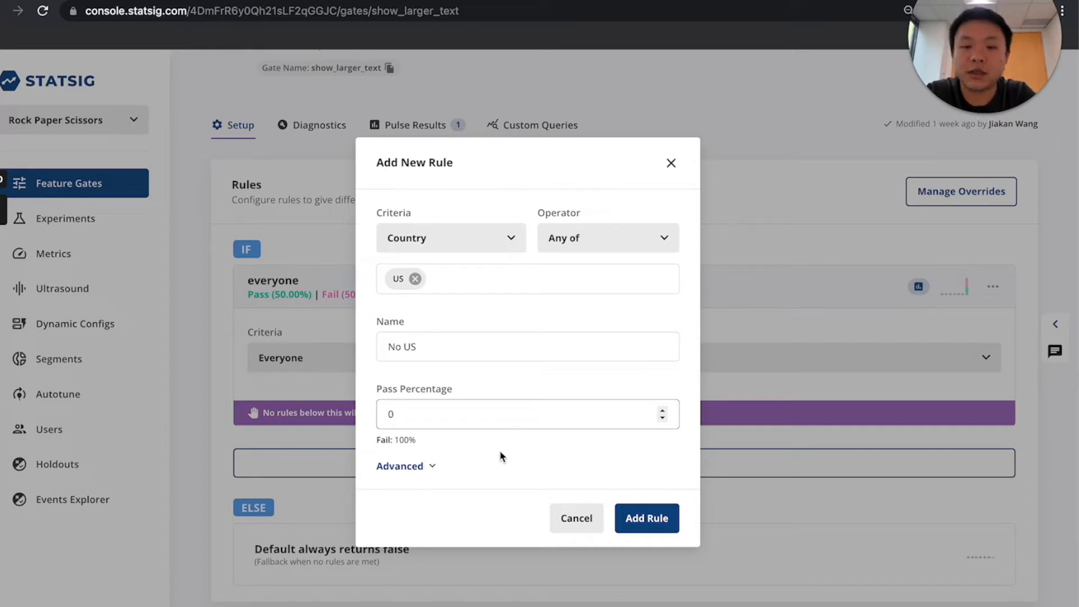
click(652, 519)
Step: Move the No US rule above the everyone rule and save the gate changes
scroll(618, 417, down, 3)
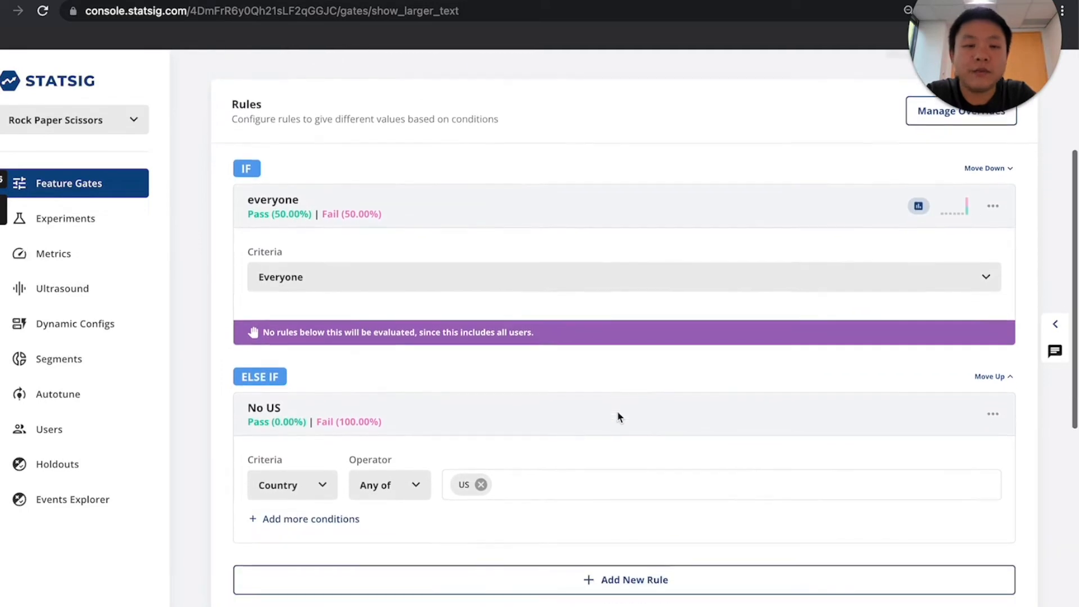
scroll(718, 264, up, 1)
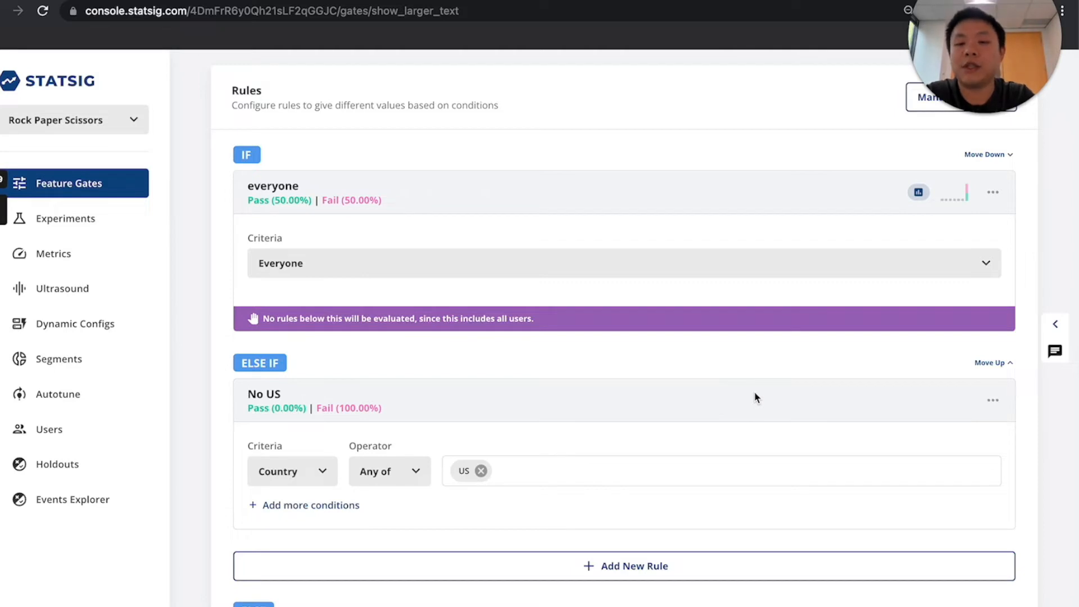
click(991, 365)
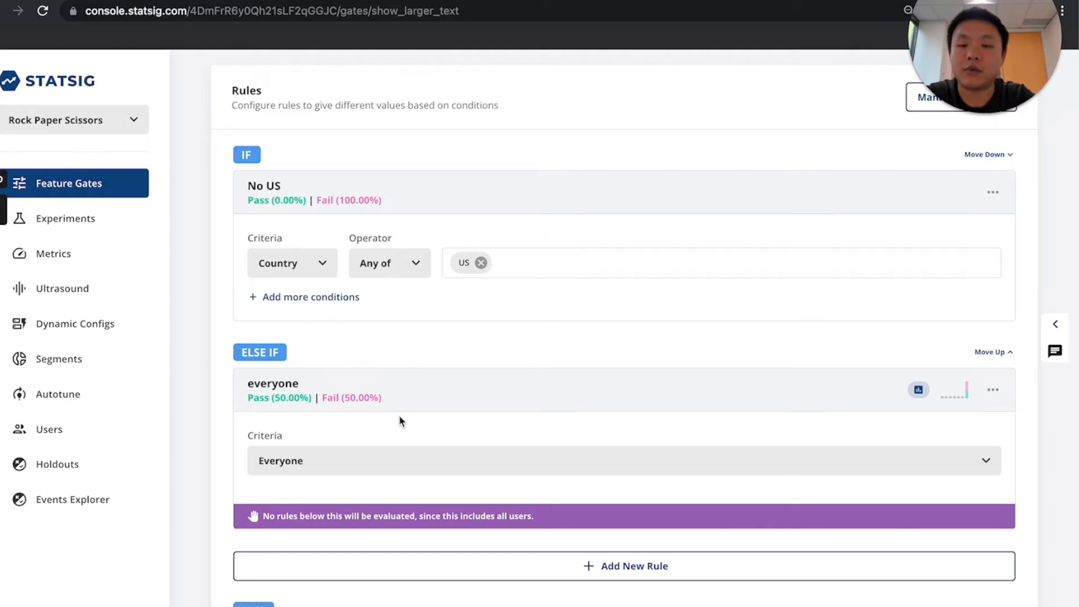
scroll(511, 393, up, 2)
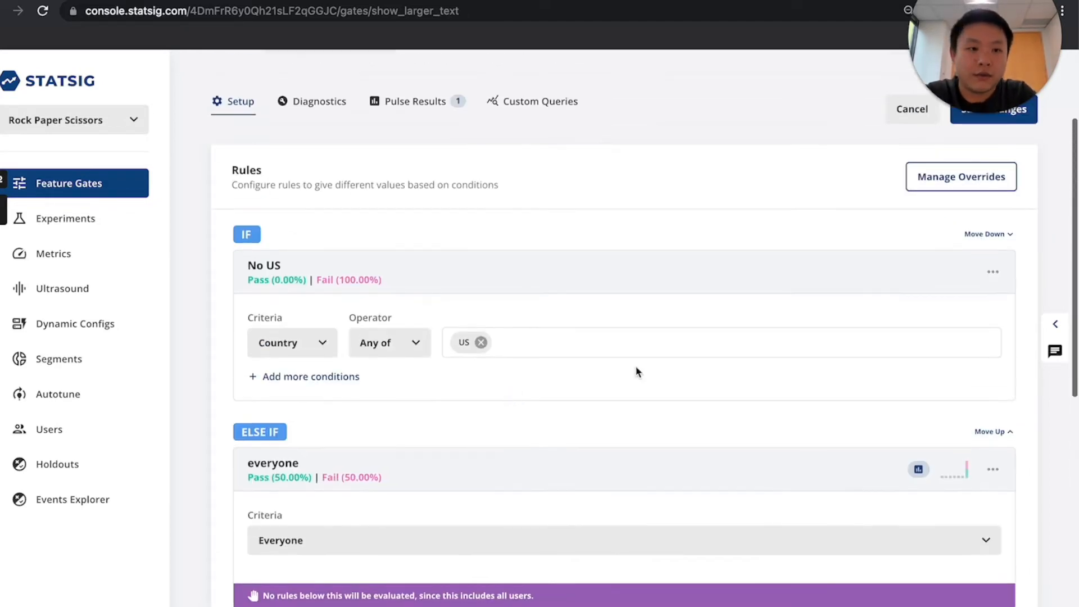
scroll(511, 393, up, 2)
click(970, 168)
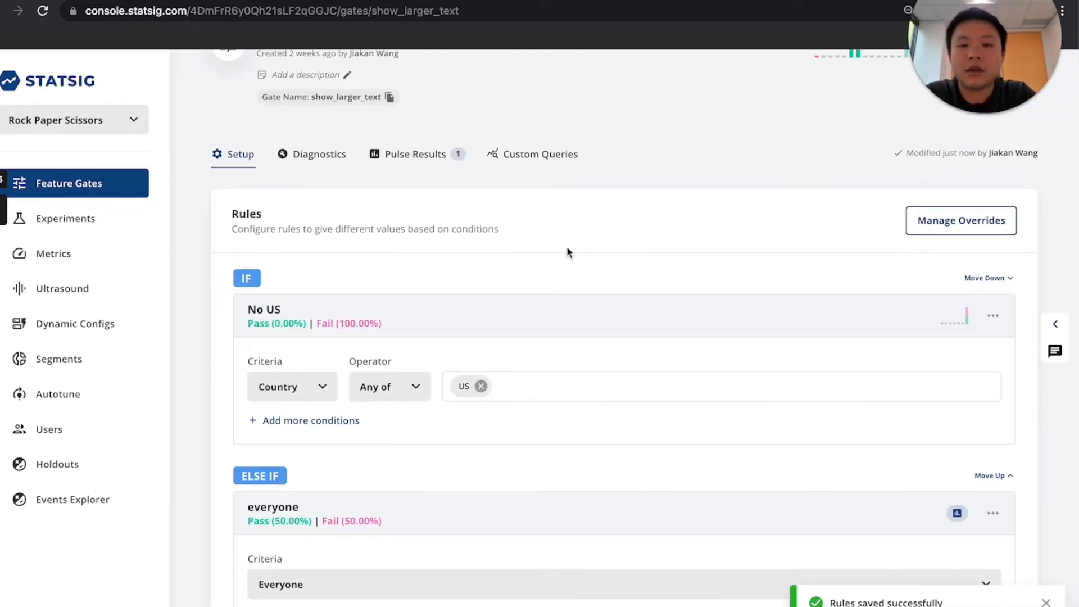
Step: Reload the Rock, Paper, Scissors page to check how the No US rule affects the button text
scroll(550, 303, down, 1)
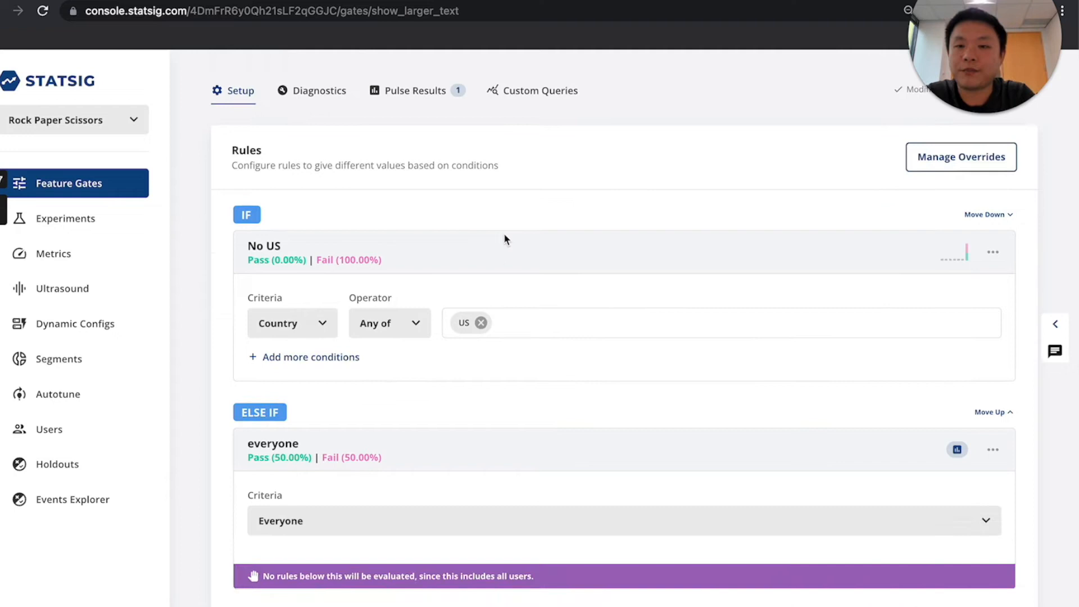
click(131, 1)
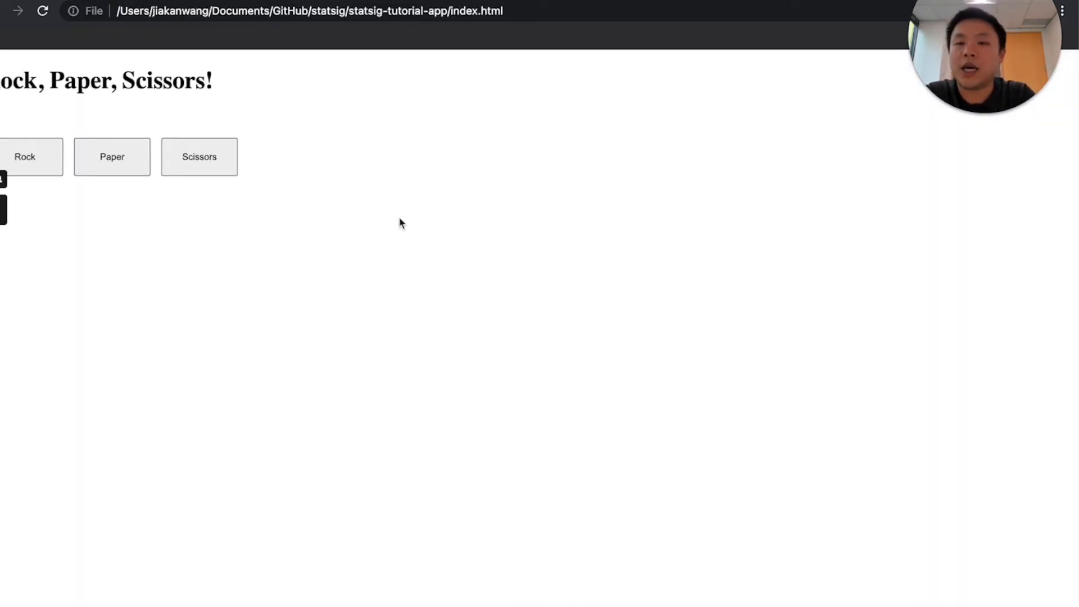
key(super+r)
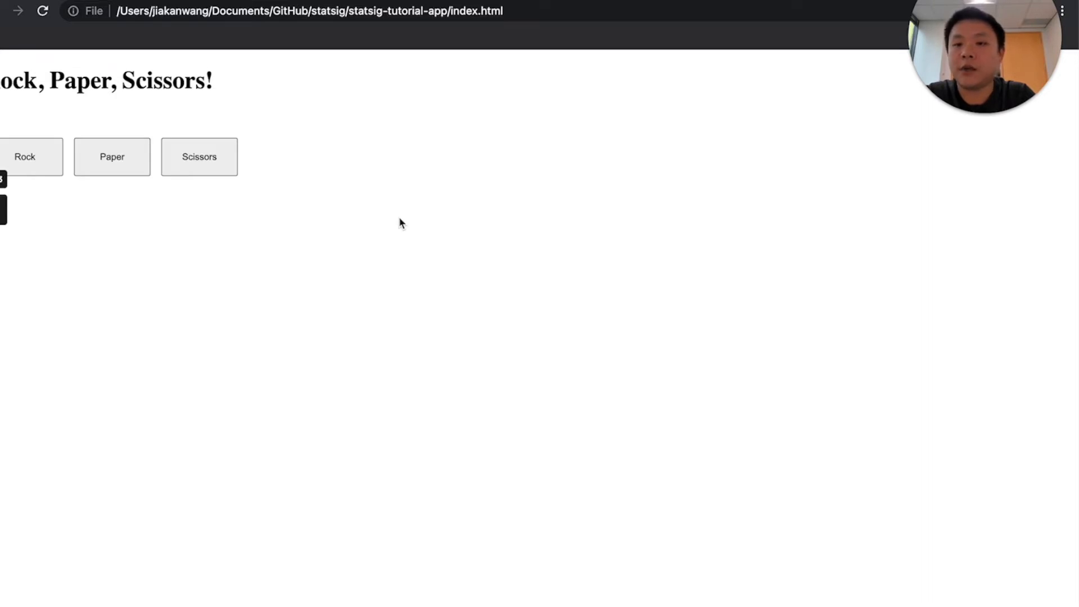
key(super+r)
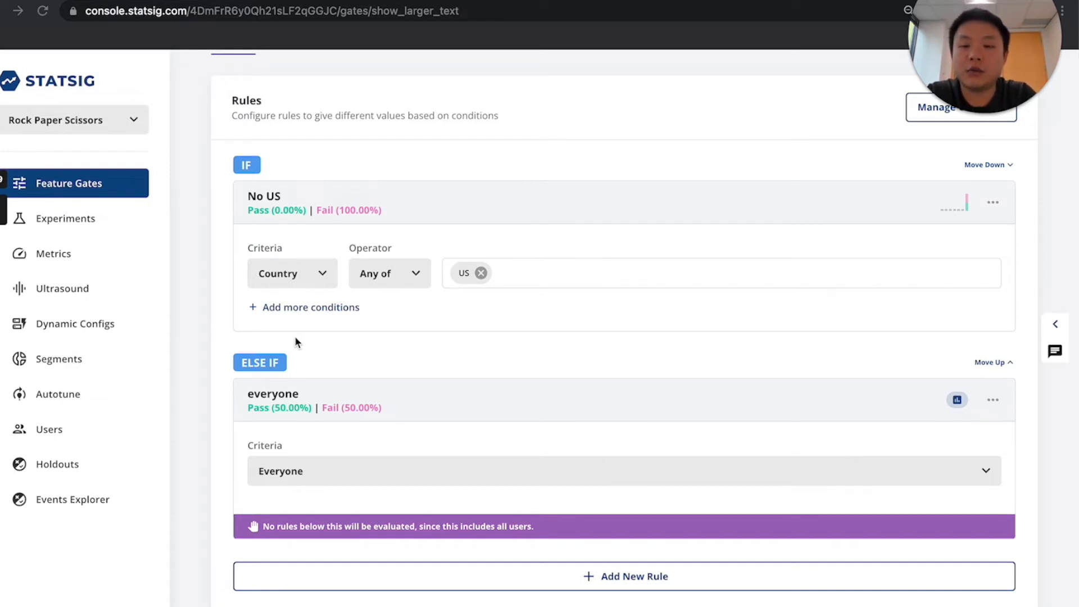
Step: Add an Operating System condition matching any of iOS and Android to the No US rule, and save the changes
click(308, 309)
click(462, 334)
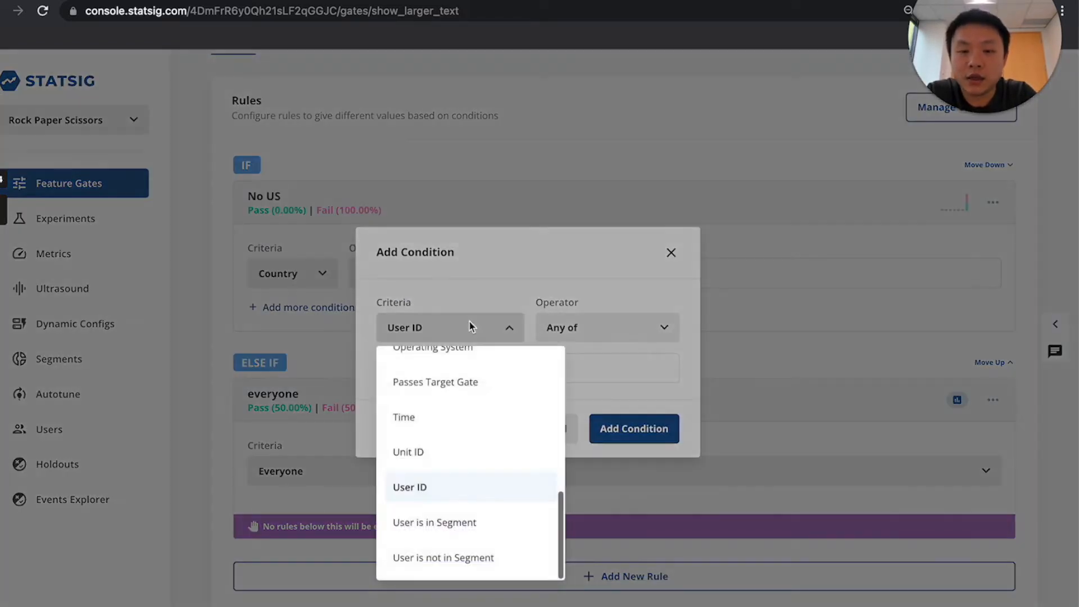
scroll(484, 469, up, 1)
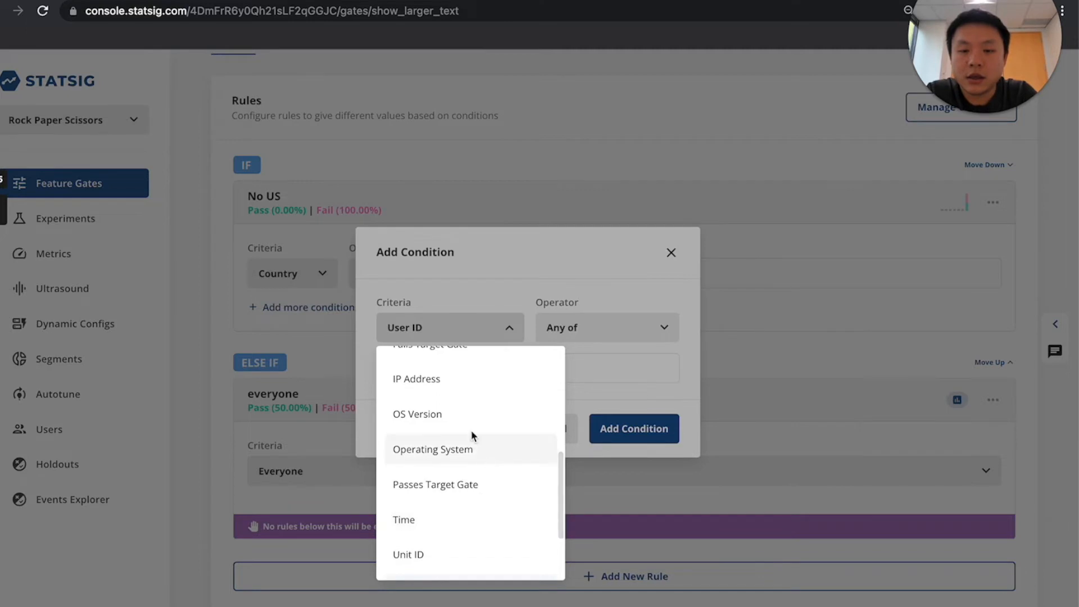
click(483, 454)
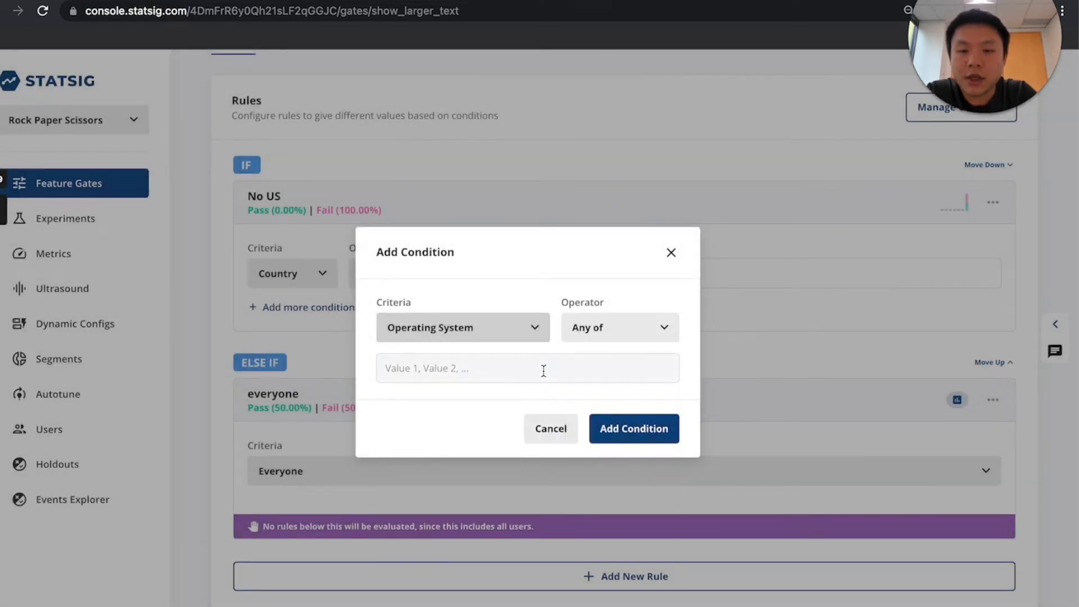
click(542, 370)
click(494, 447)
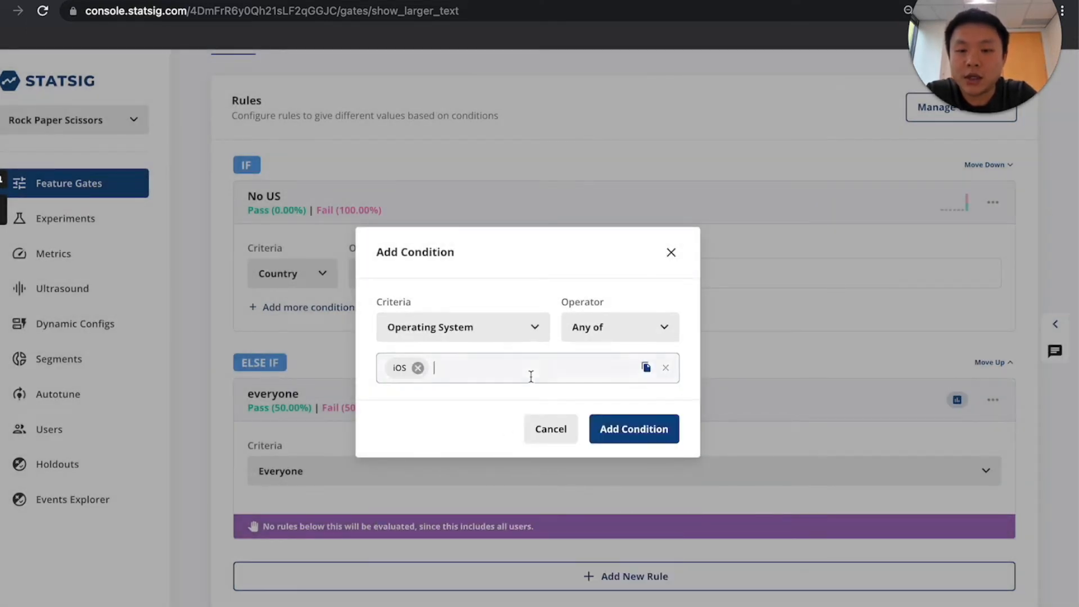
click(537, 370)
click(519, 410)
click(665, 437)
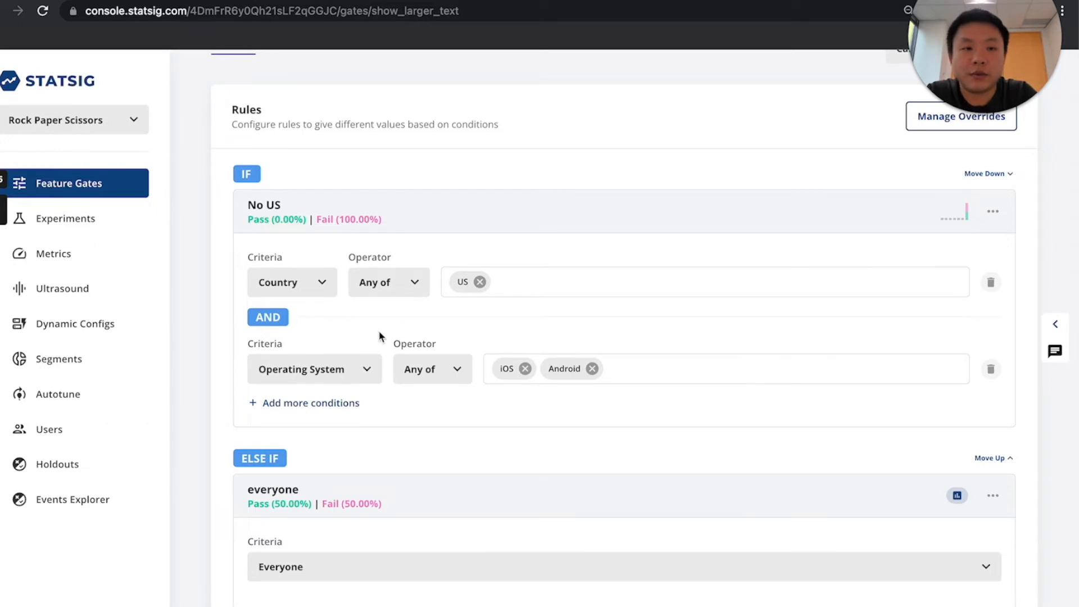
scroll(899, 208, up, 2)
click(1003, 144)
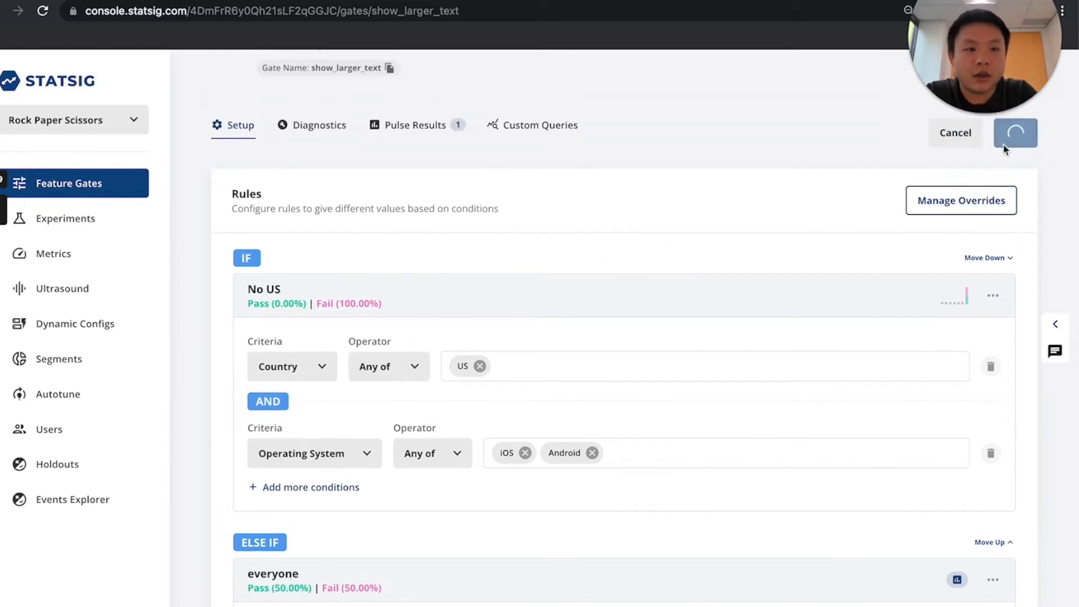
Step: Reload the Rock, Paper, Scissors page repeatedly to test the operating system condition, and return to the gate's rules
click(175, 1)
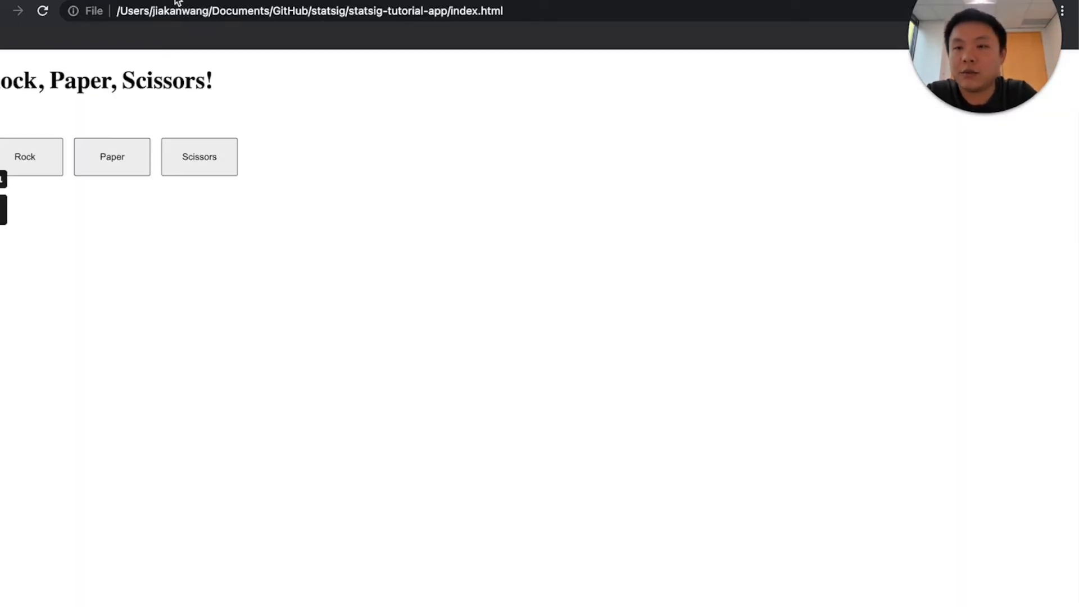
key(super+r)
key(super+r)
key(super+r)
key(super+r)
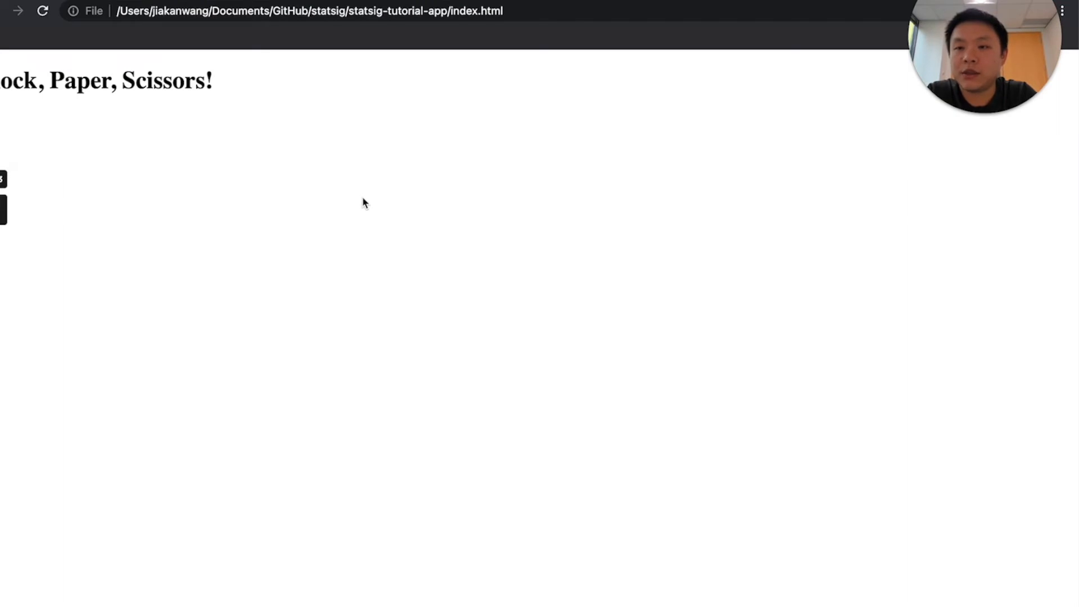
key(super+r)
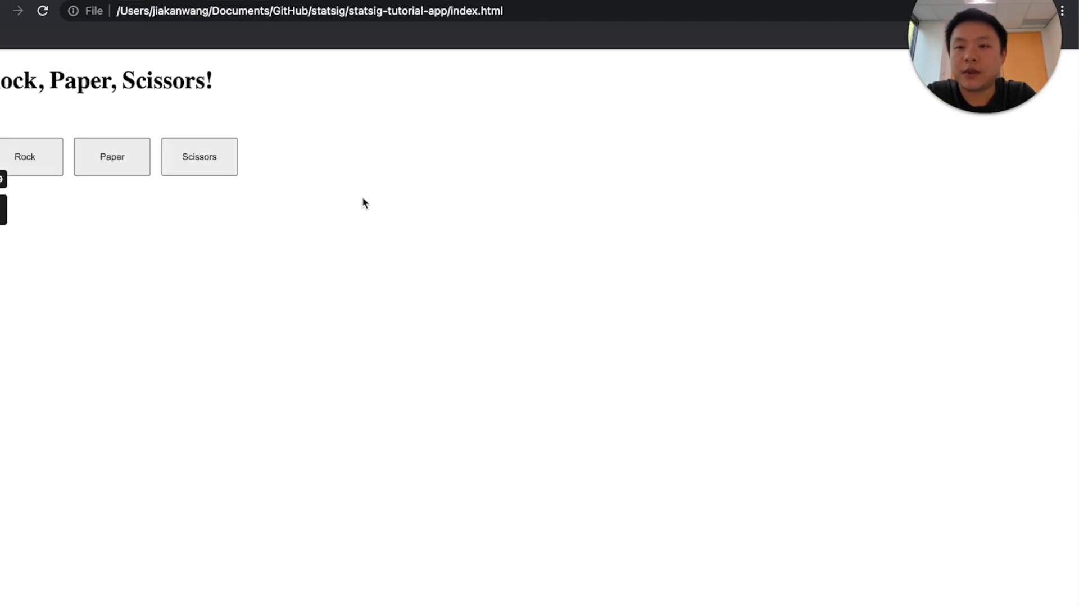
key(super+r)
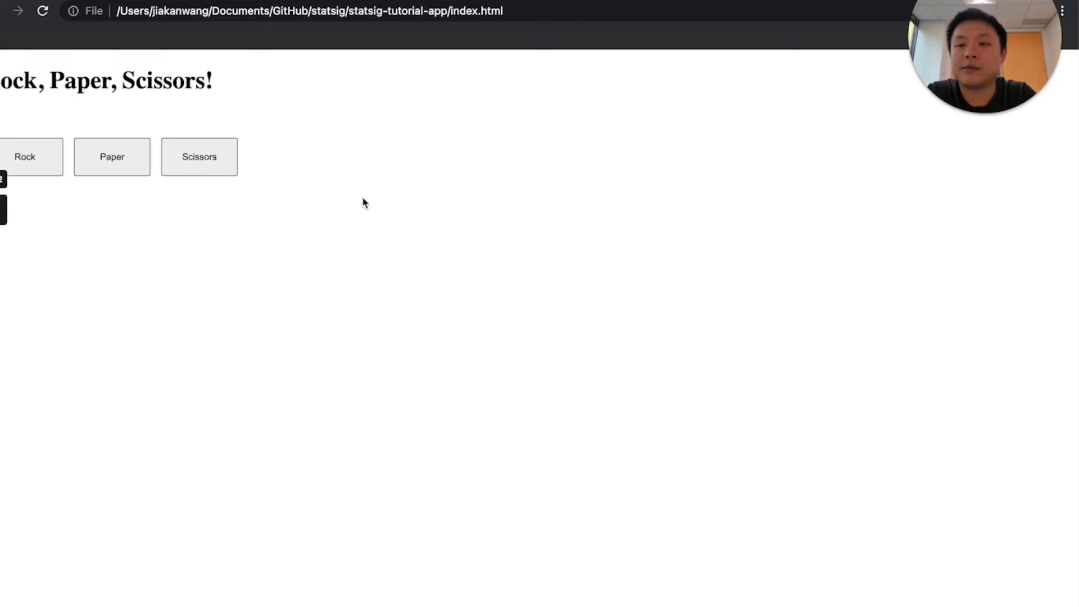
key(super+r)
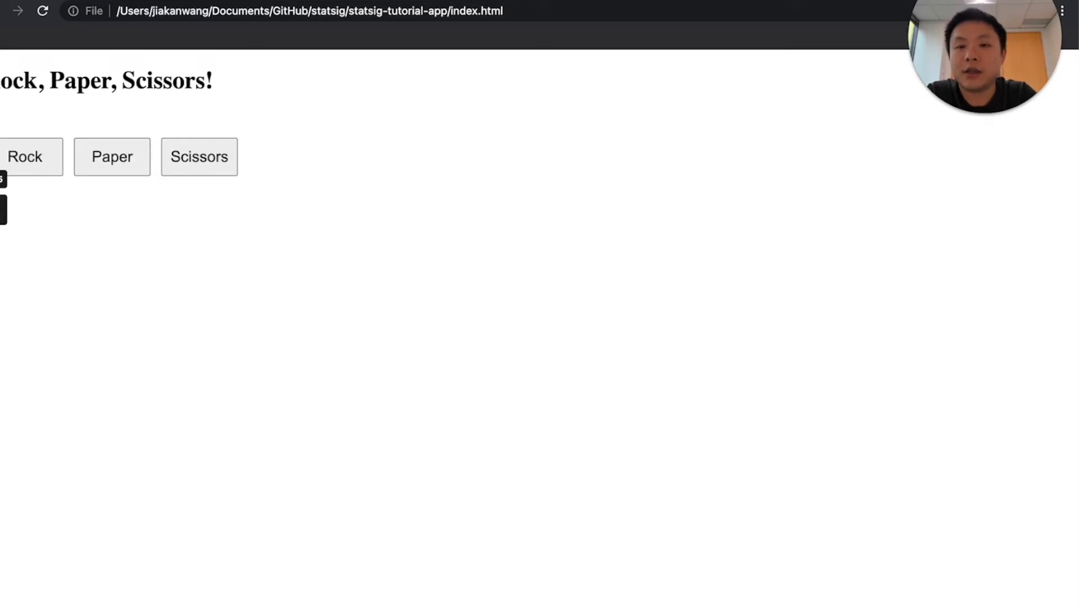
key(ctrl+shift+Tab)
scroll(316, 408, down, 1)
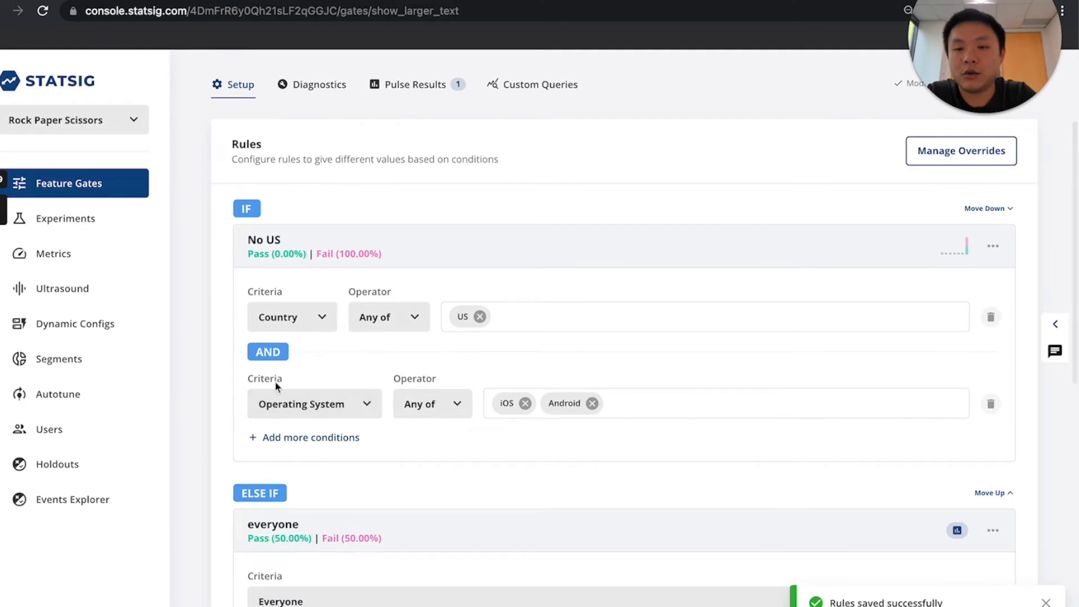
Step: Start a new rule on the gate with Custom Field as its criteria
scroll(285, 376, down, 1)
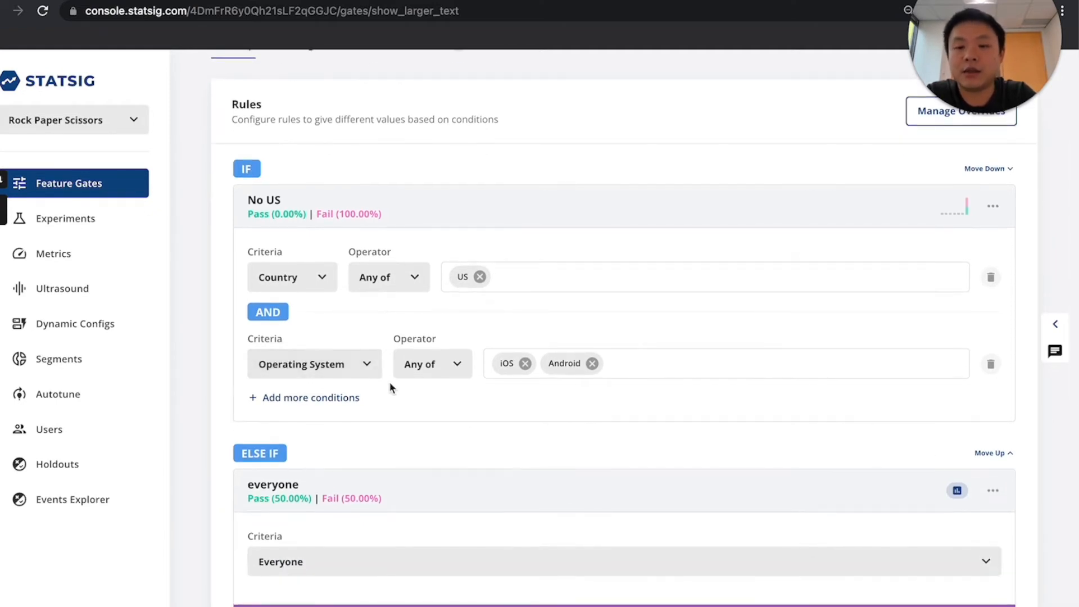
scroll(567, 376, down, 2)
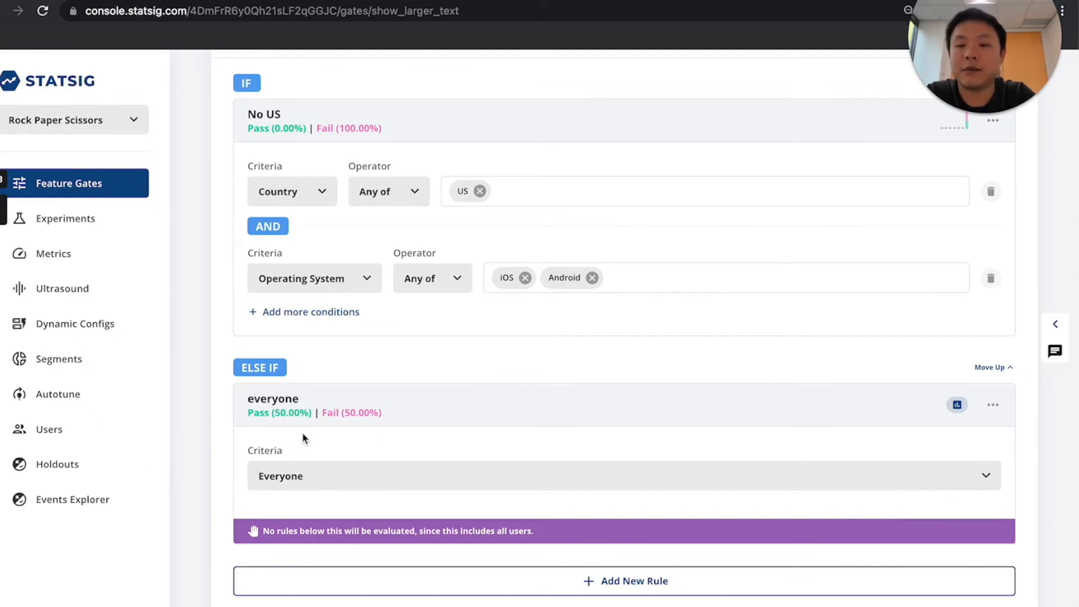
scroll(328, 431, up, 1)
scroll(328, 433, down, 1)
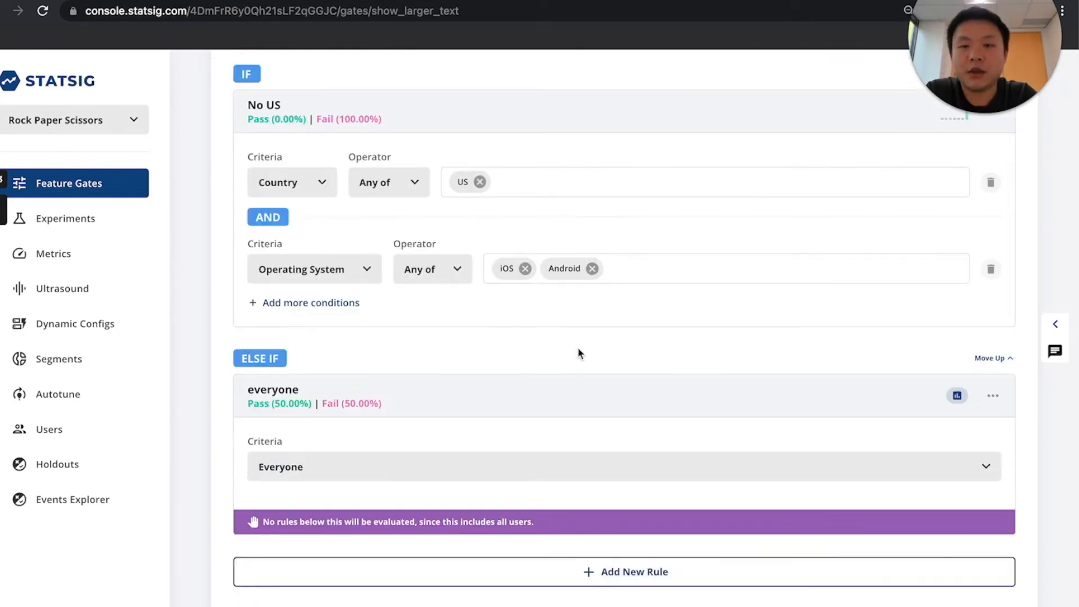
click(589, 572)
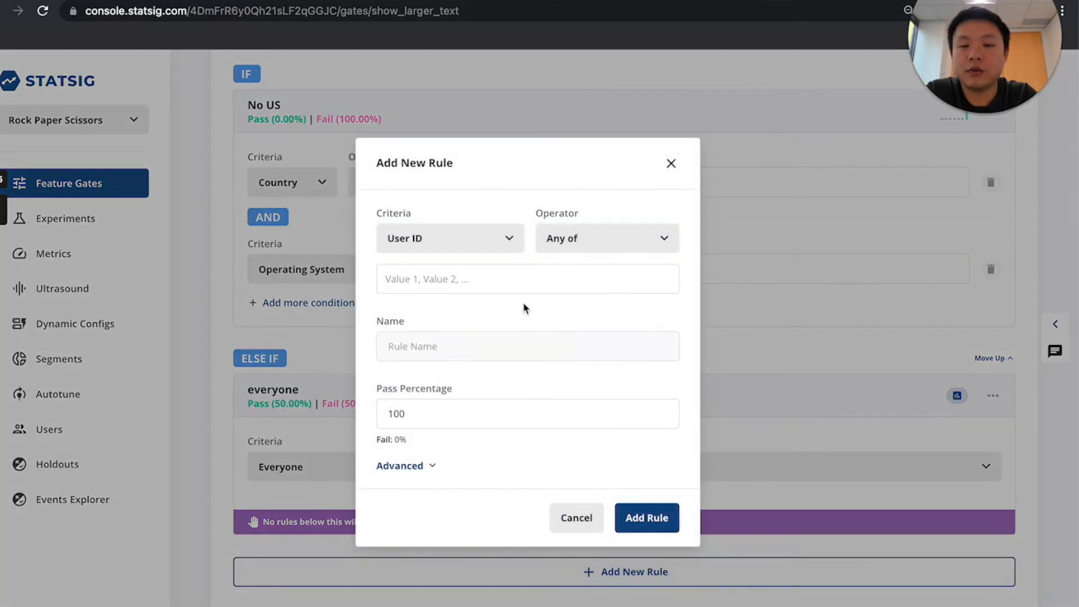
click(504, 240)
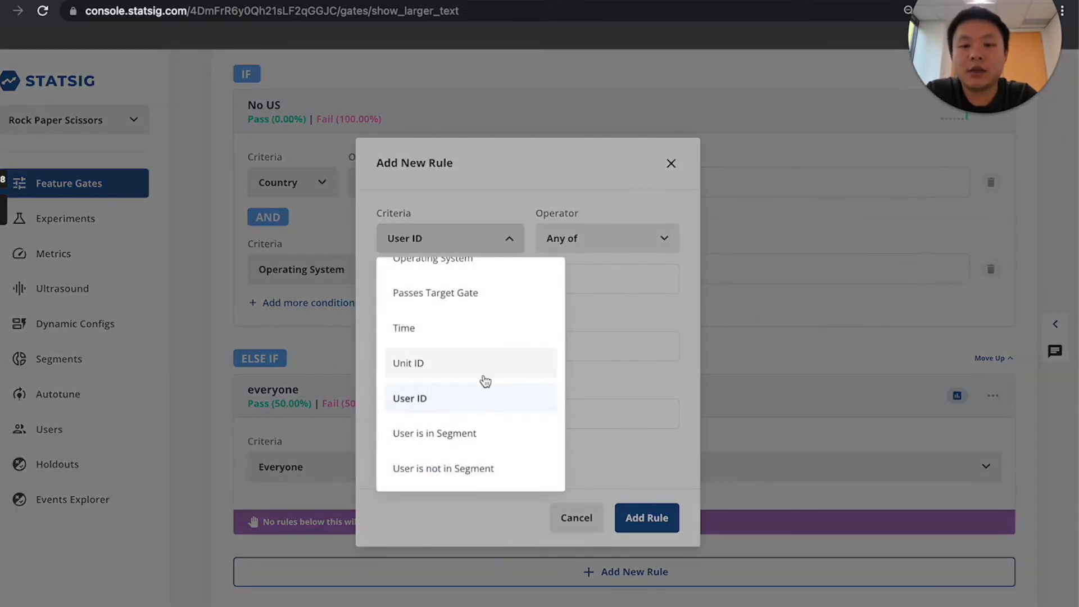
scroll(481, 381, up, 4)
scroll(485, 381, up, 2)
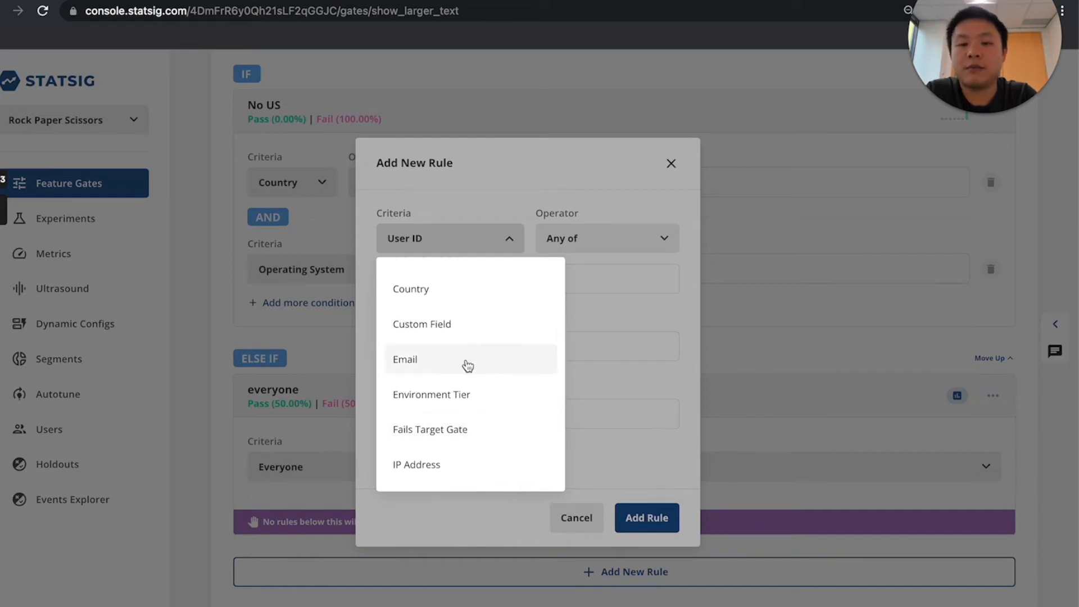
click(458, 334)
Step: Set the new rule's condition to custom field key tier, operator Any of, with the value free
click(618, 229)
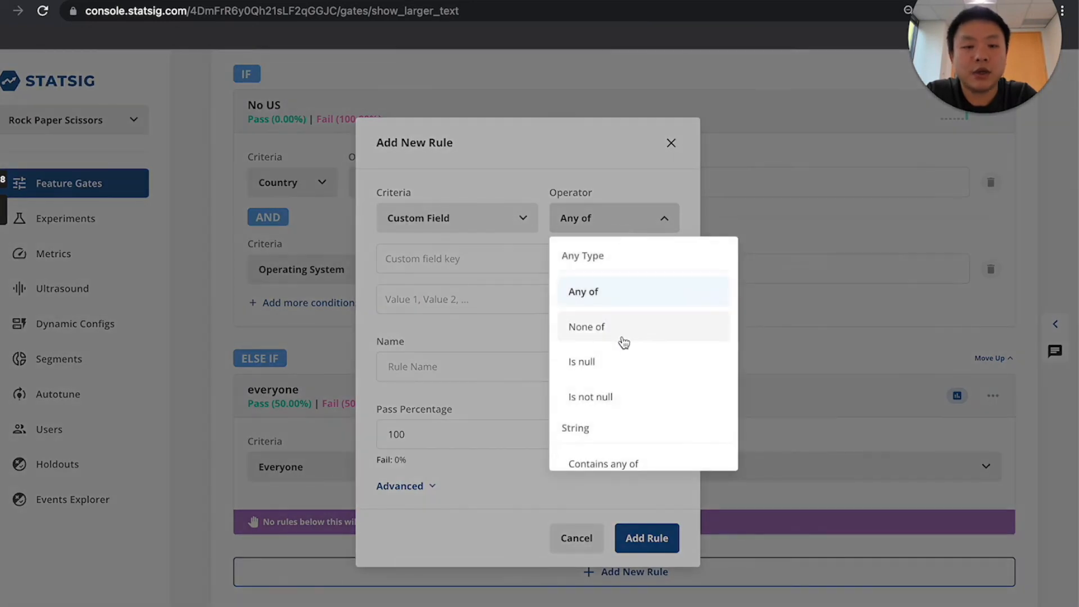
scroll(621, 348, down, 3)
scroll(621, 359, up, 3)
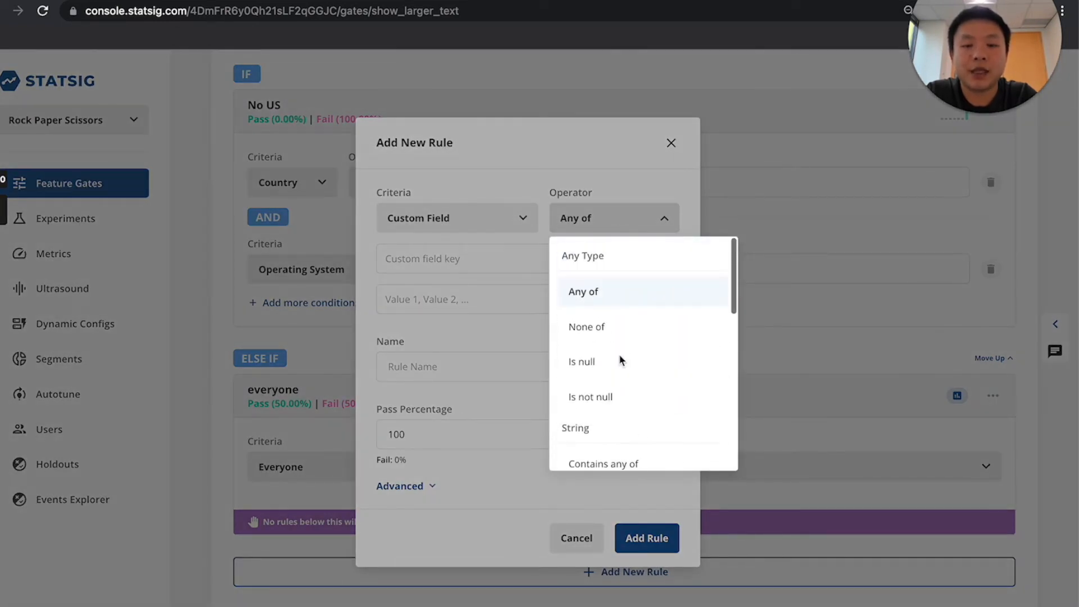
click(617, 304)
click(467, 259)
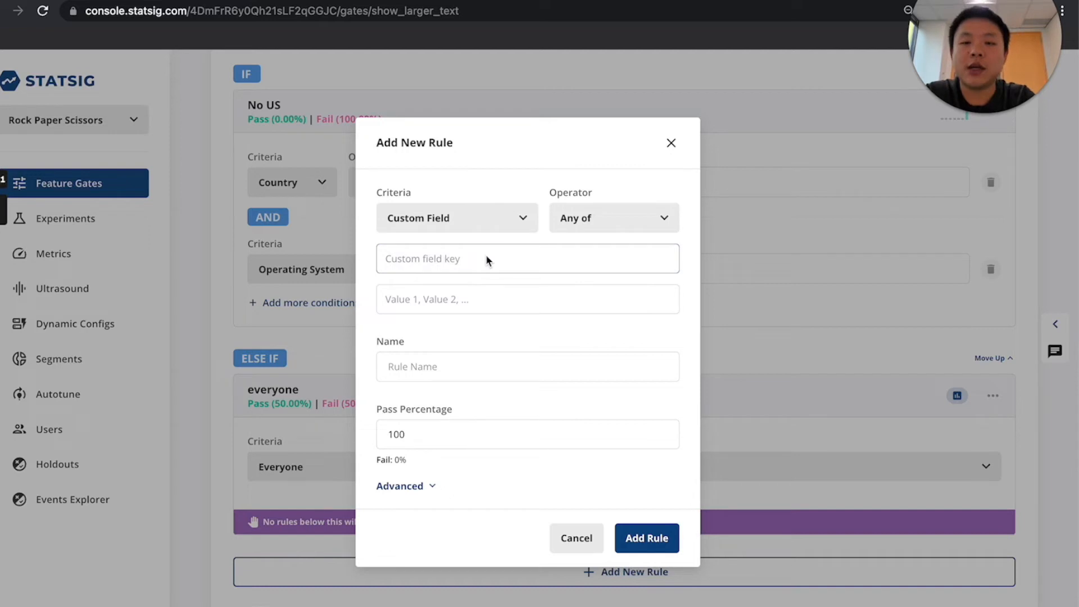
text(tier)
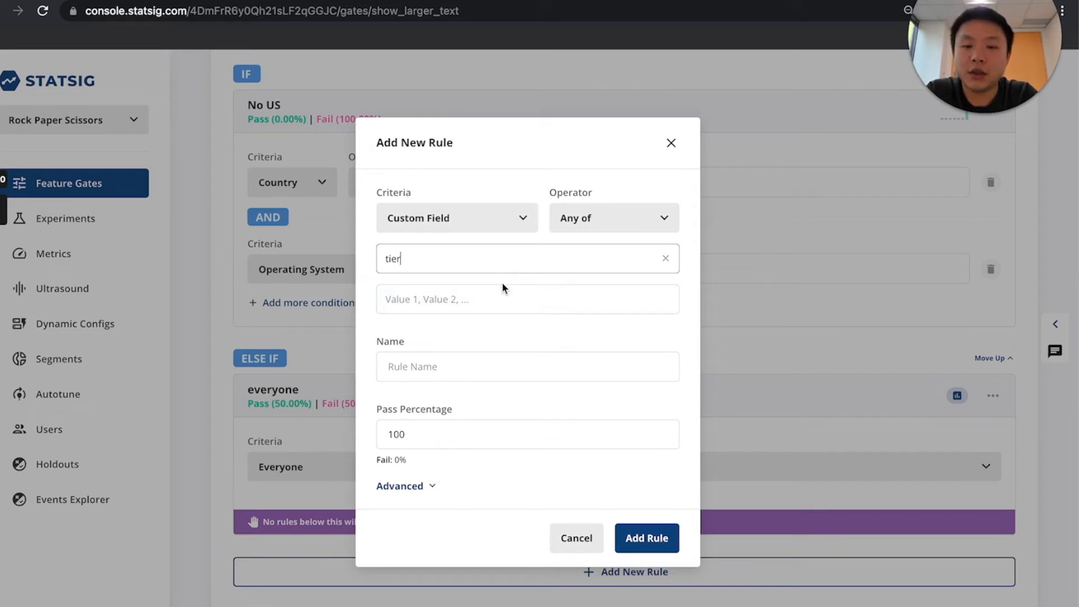
click(479, 241)
click(423, 308)
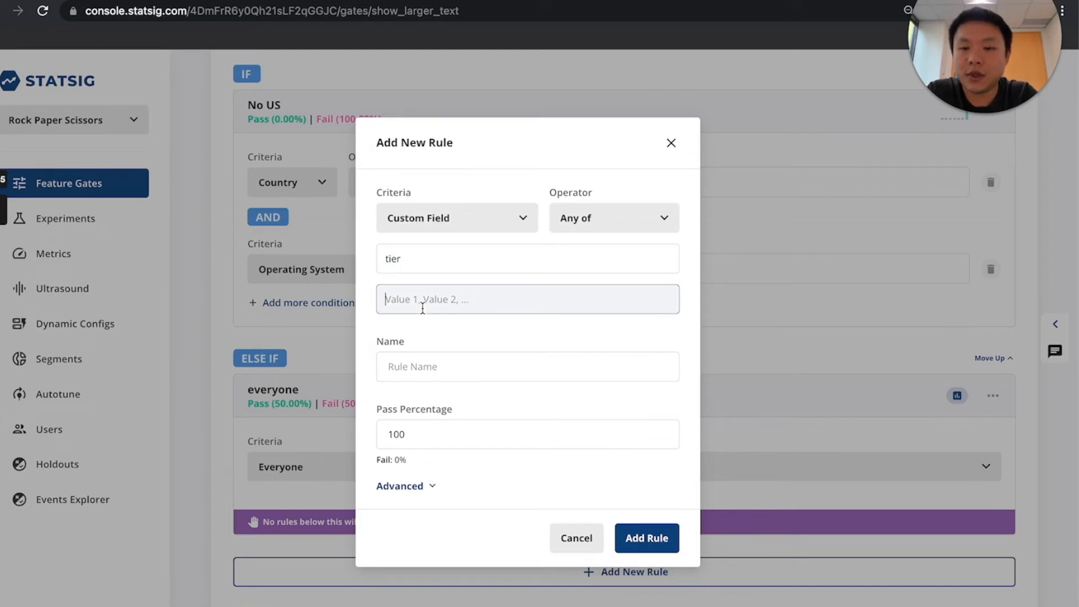
text(free)
Step: Name the new rule "Free tier user only" and add it to the gate
click(452, 369)
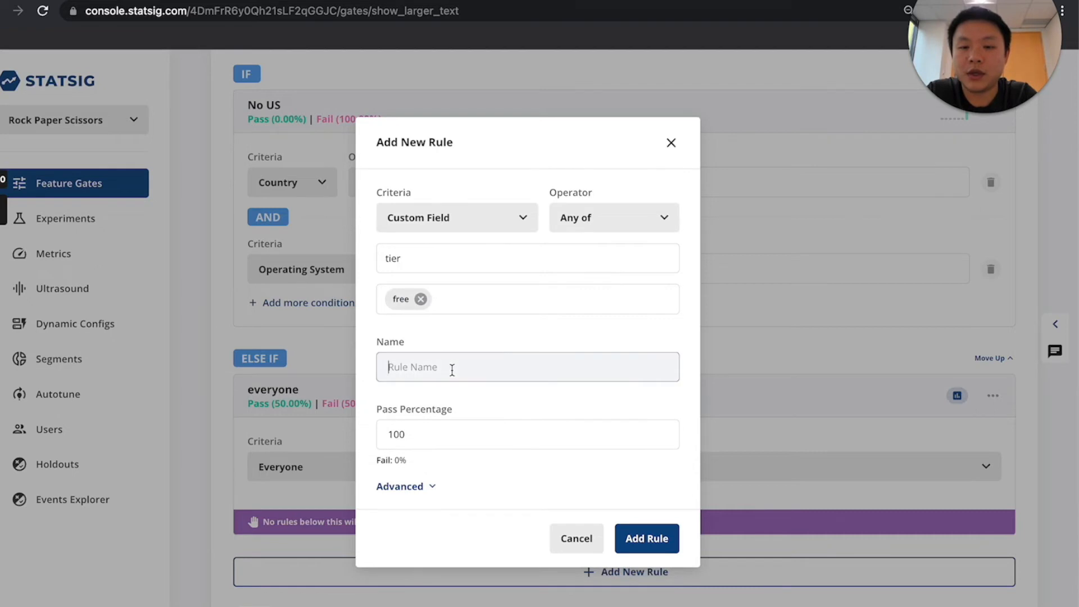
text(Fre)
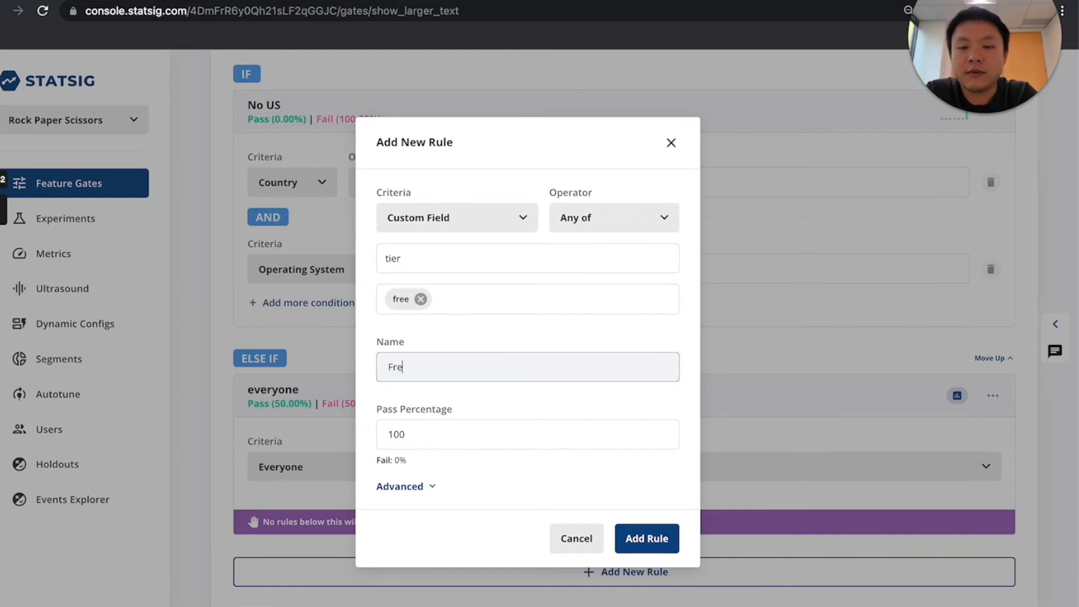
text(e tier user only)
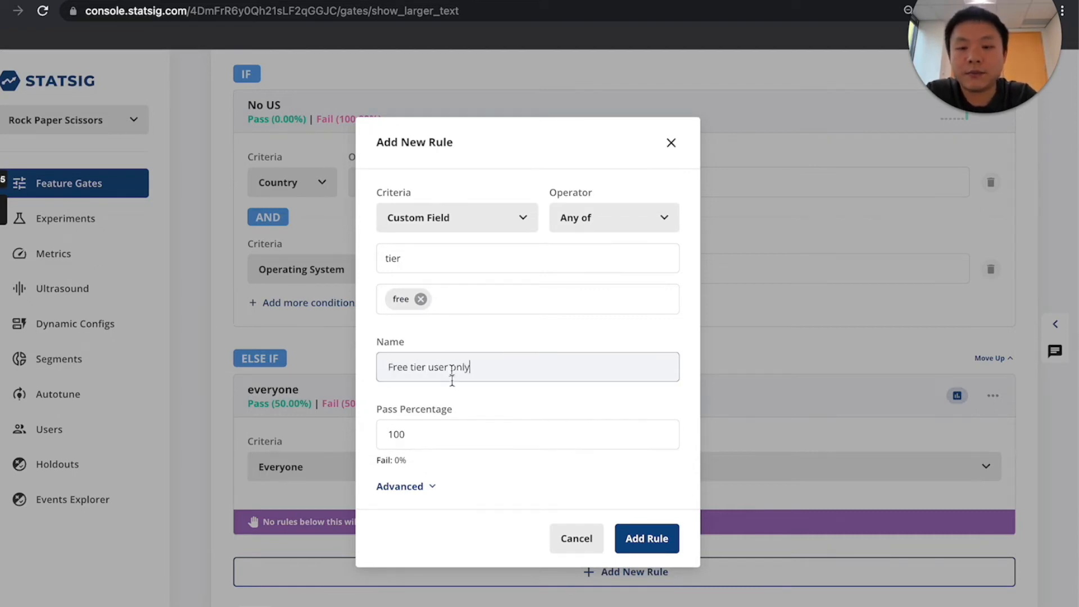
click(652, 533)
Step: Move the Free tier user only rule above the everyone rule and save the gate changes
scroll(683, 473, down, 2)
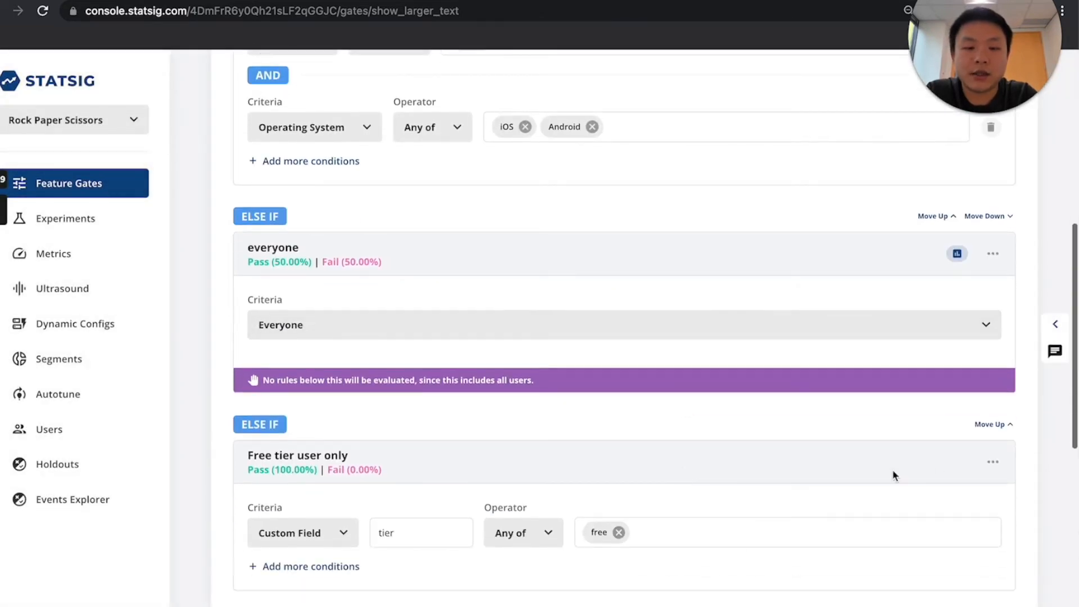
click(990, 424)
scroll(748, 360, up, 2)
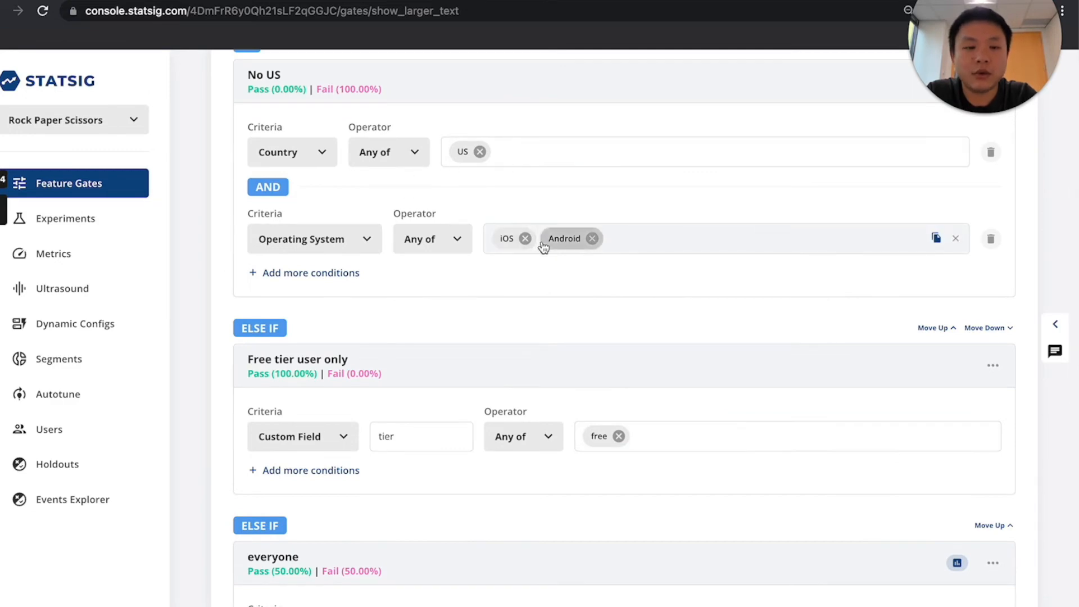
scroll(633, 240, up, 4)
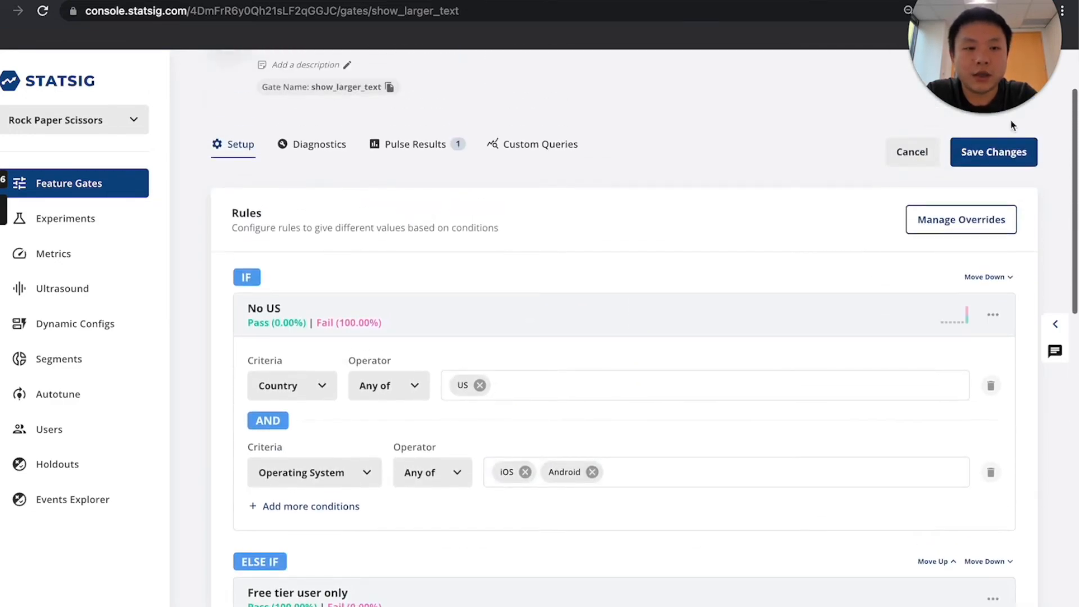
click(995, 152)
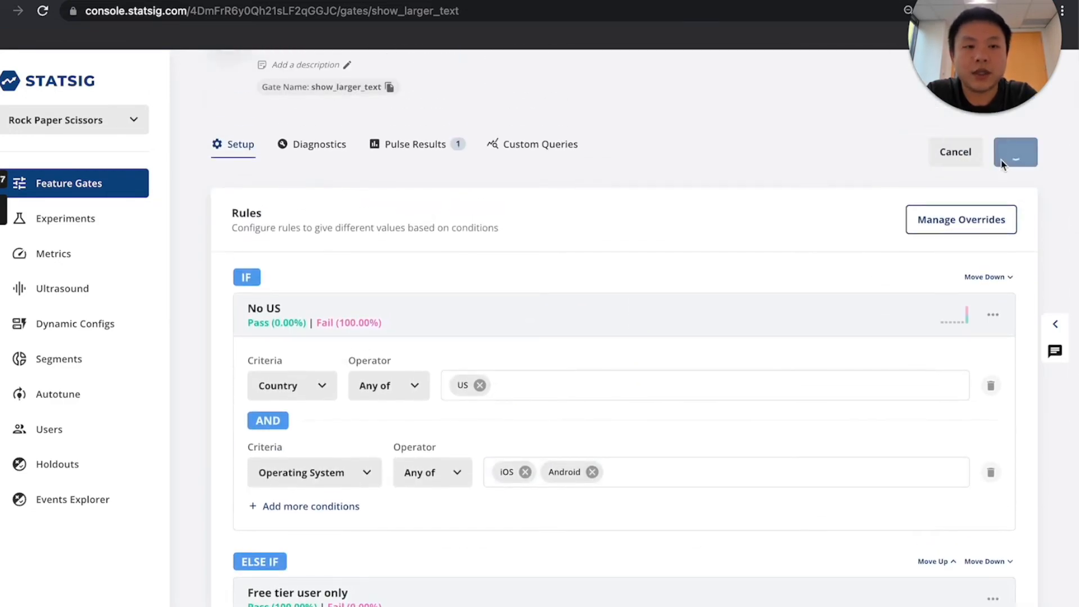
scroll(637, 275, down, 2)
scroll(638, 275, down, 1)
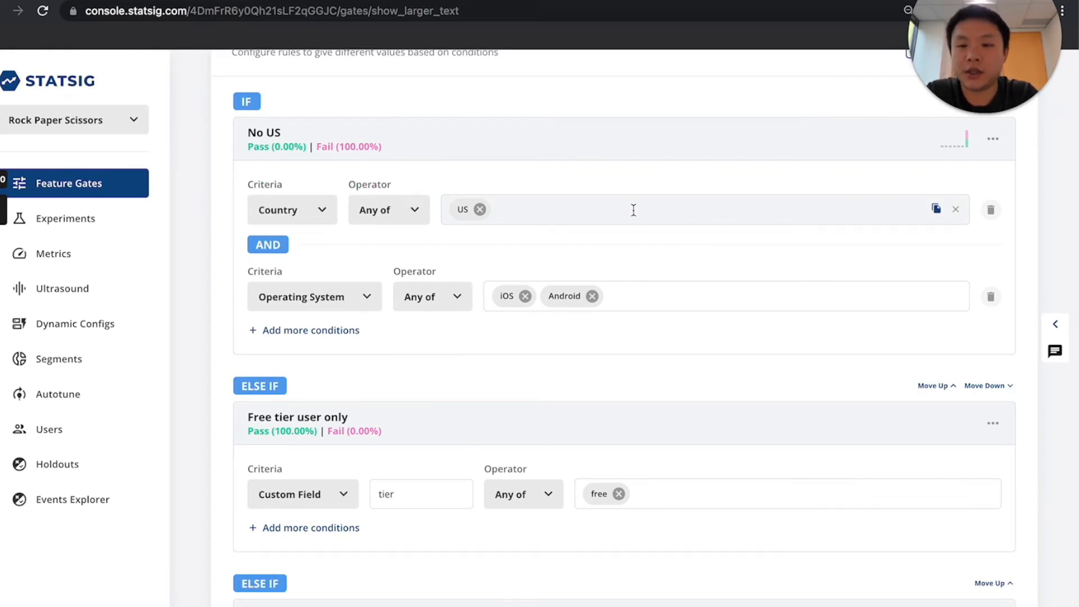
Step: Switch to the code editor, add a custom object with tier: 'free' below userID in getCurrentUser's returned object, and save userService.js
key(super+Tab)
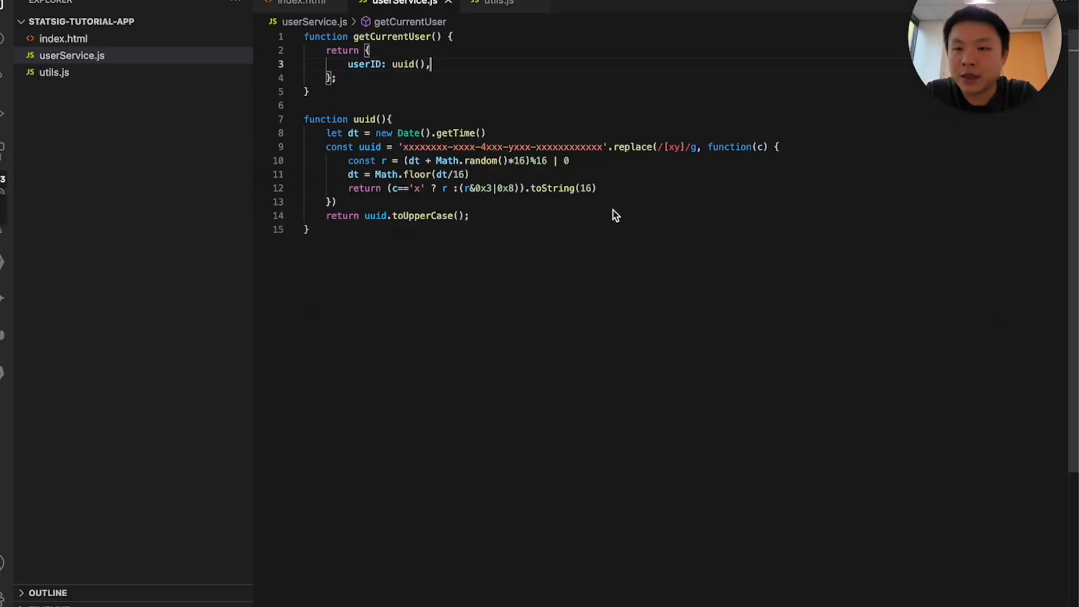
click(452, 51)
click(460, 64)
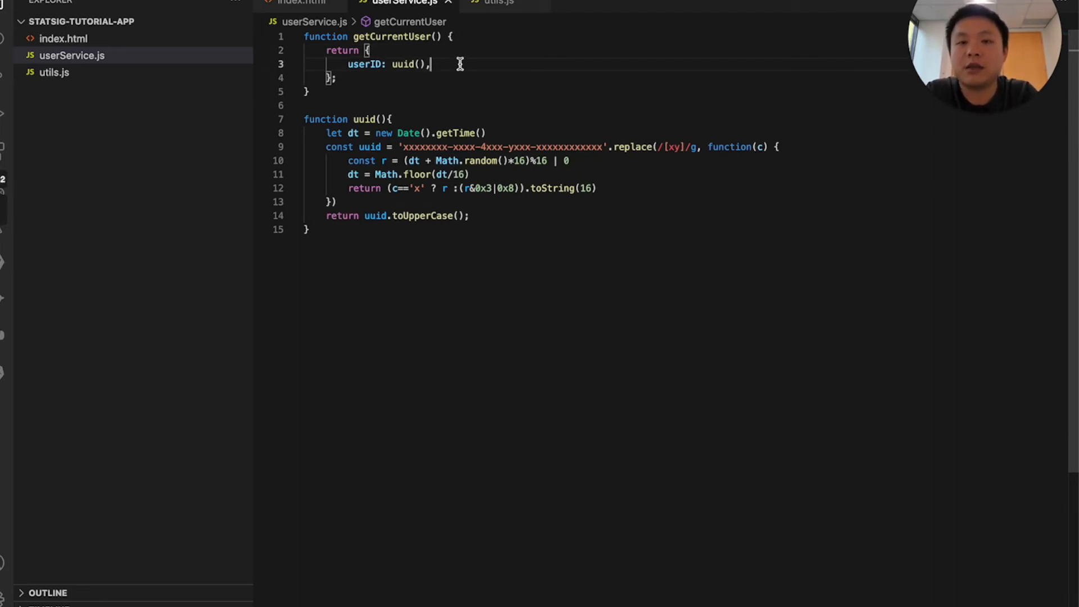
key(Return)
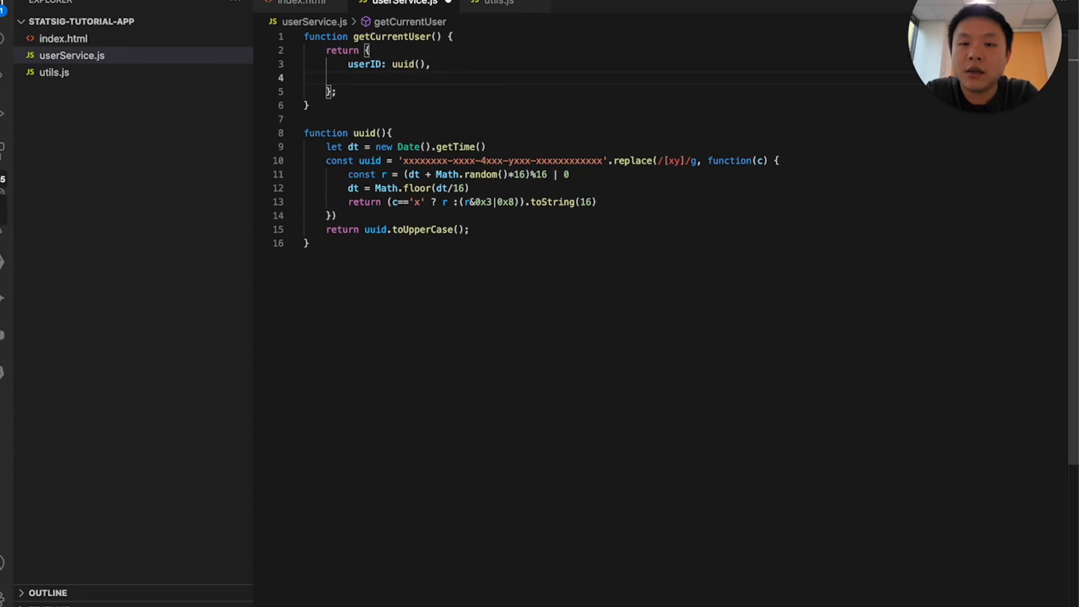
text(custom)
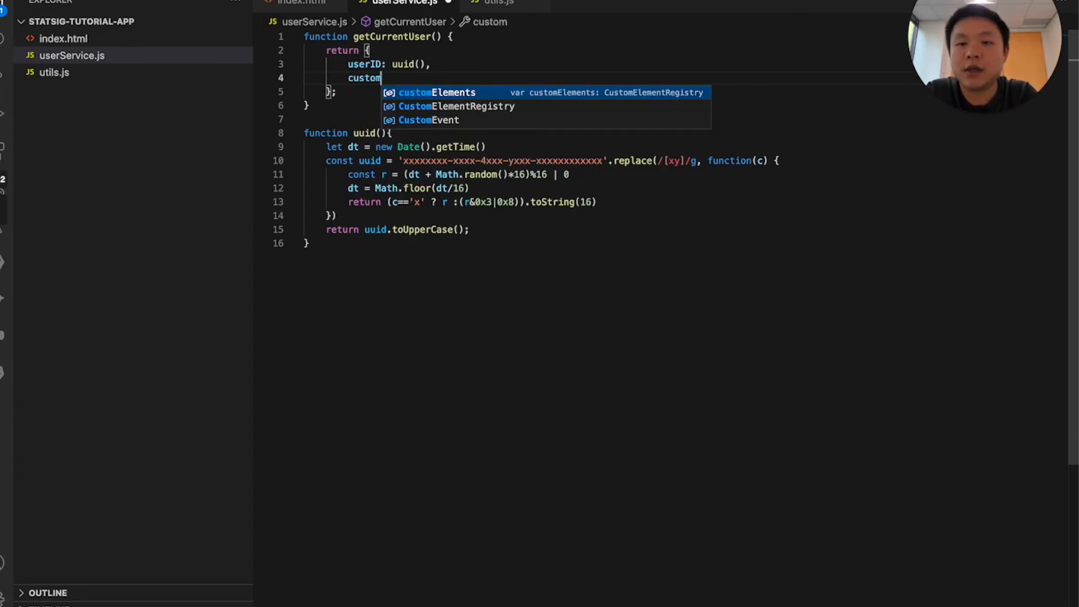
text(: {)
key(Return)
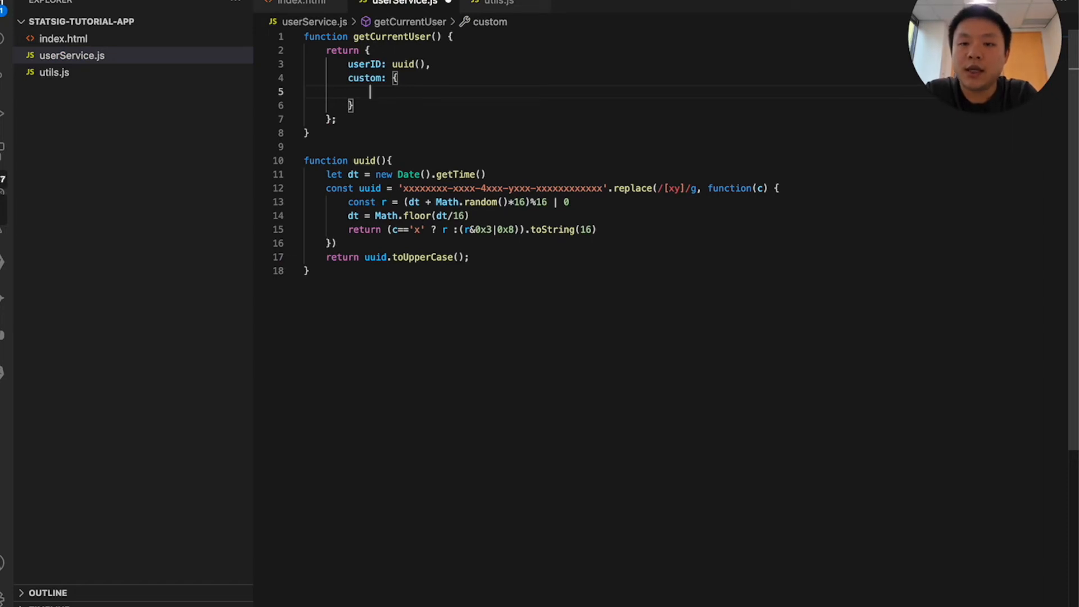
text(tier:)
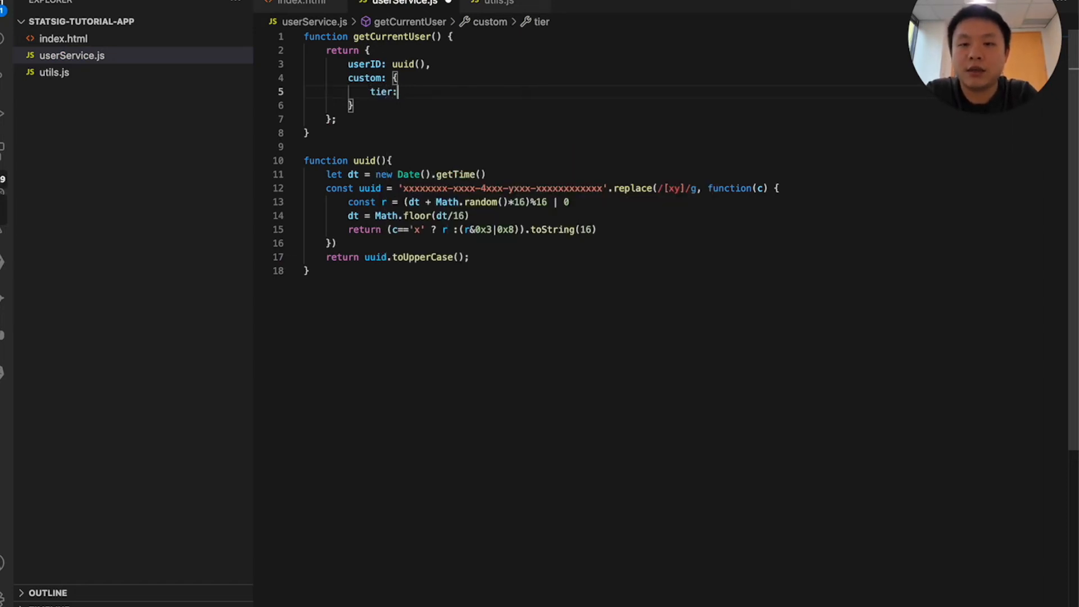
text( 'free',)
key(super+s)
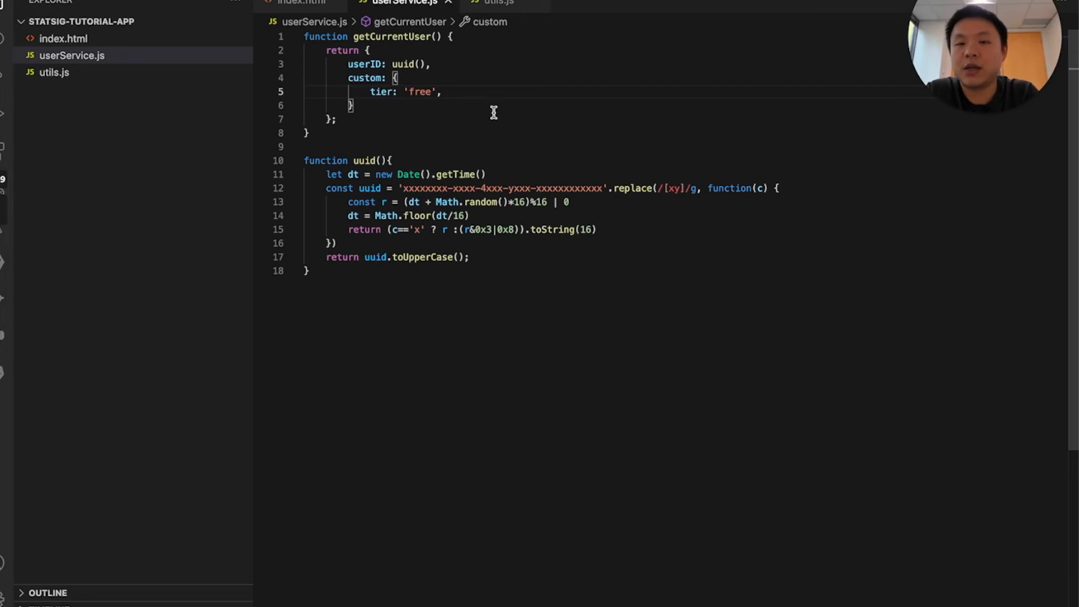
Step: Switch to the Rock, Paper, Scissors page, reload it repeatedly to test the free tier rule, and return to the gate's rules
key(super+Tab)
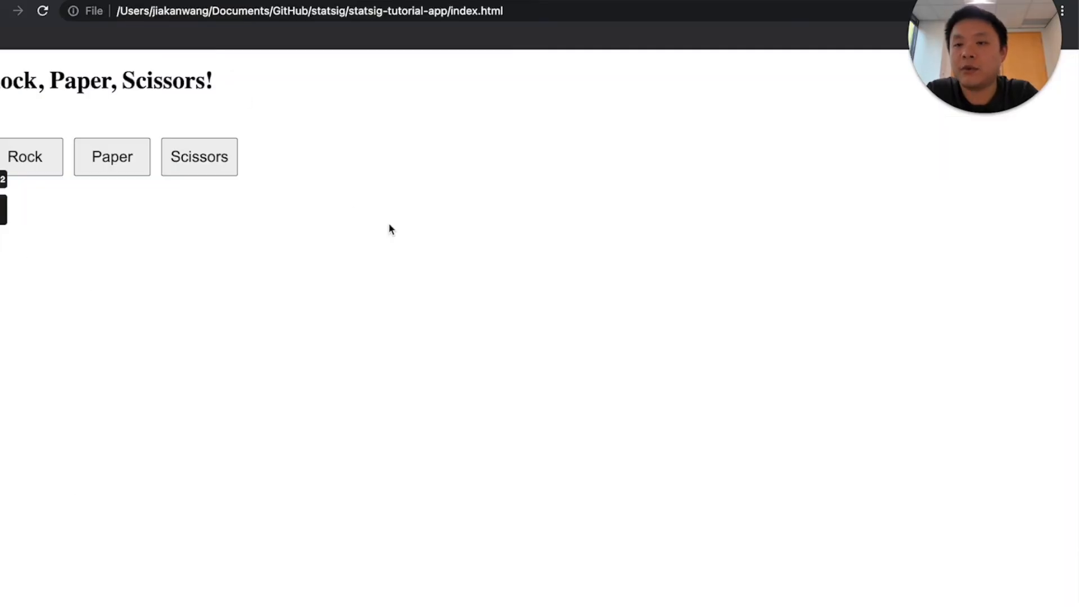
key(super+r)
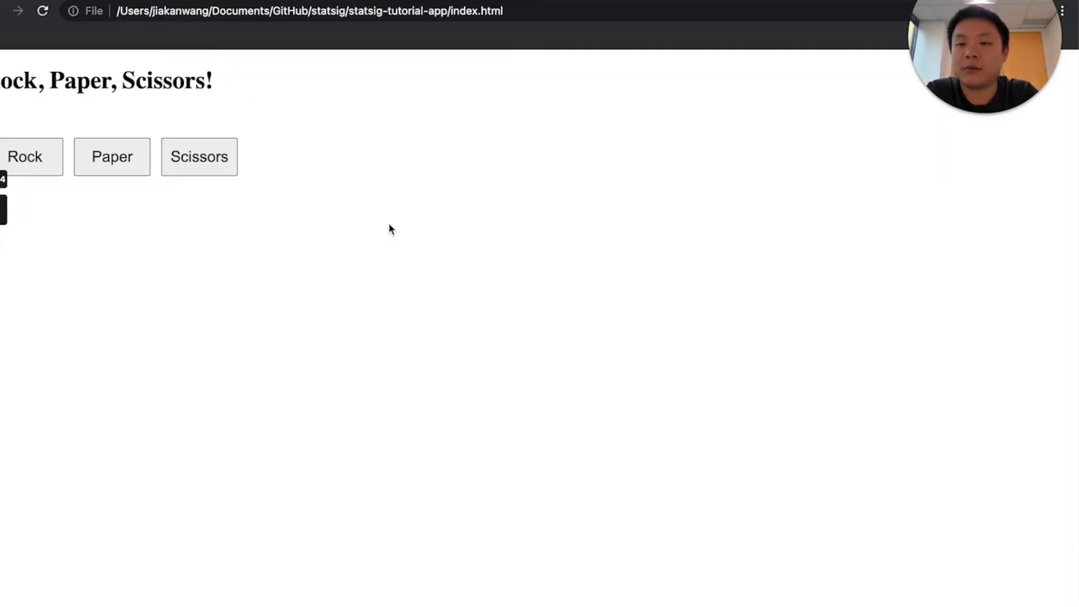
key(super+r)
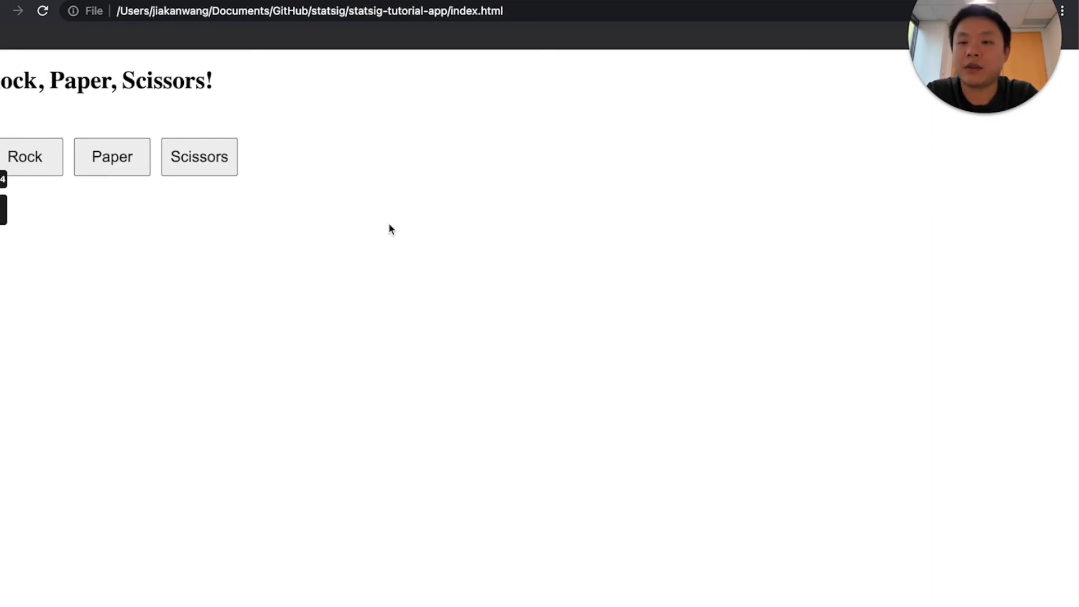
key(super+r)
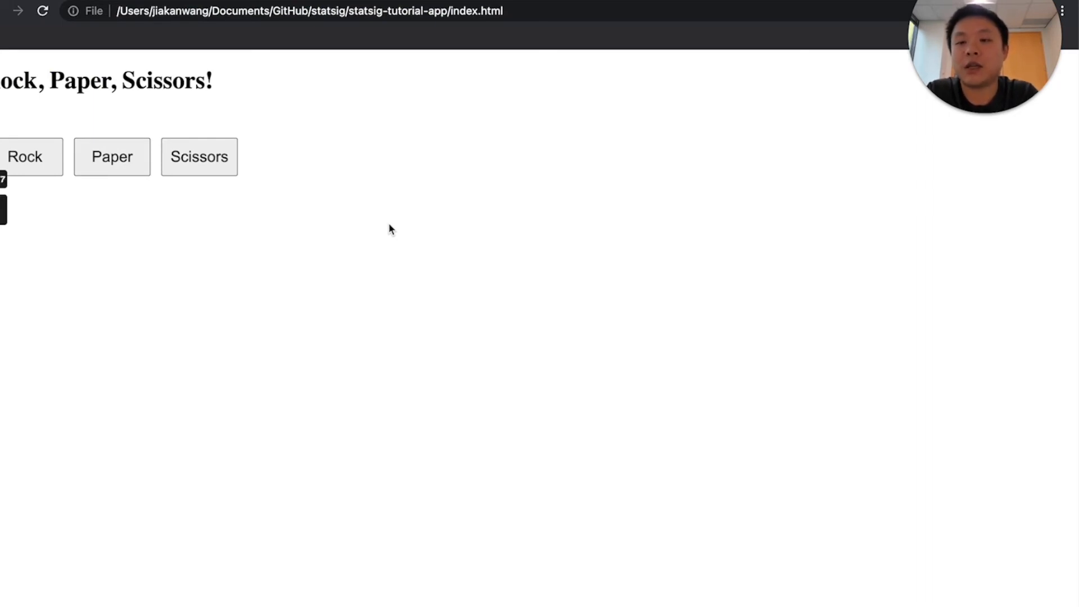
key(super+r)
key(super+r)
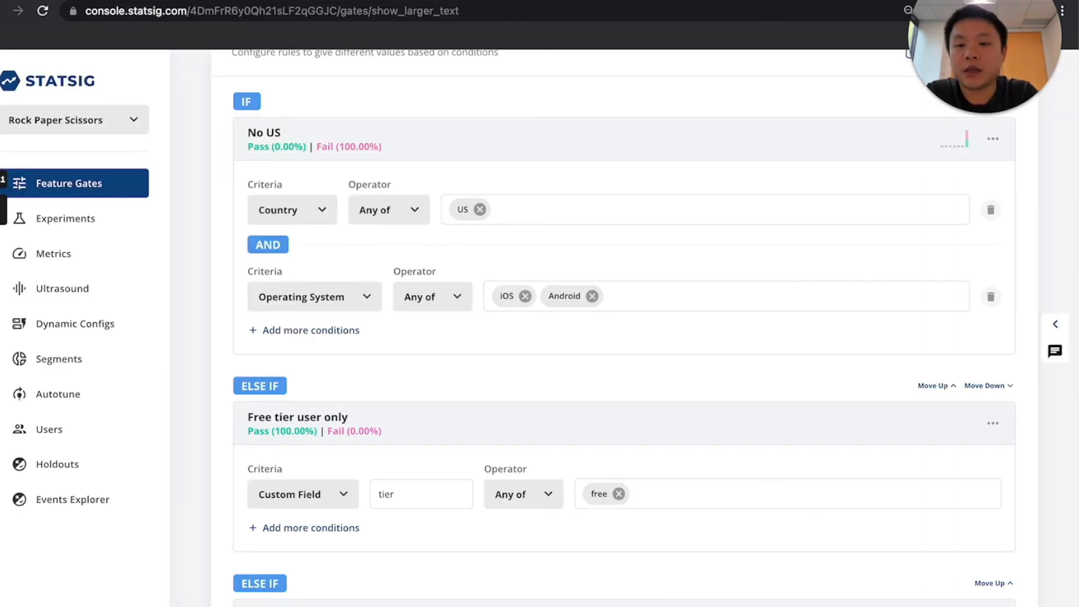
Step: In the Test Gate editor, set country to 'US' and deviceOS to 'iOS' to test the No US rule
scroll(243, 240, down, 1)
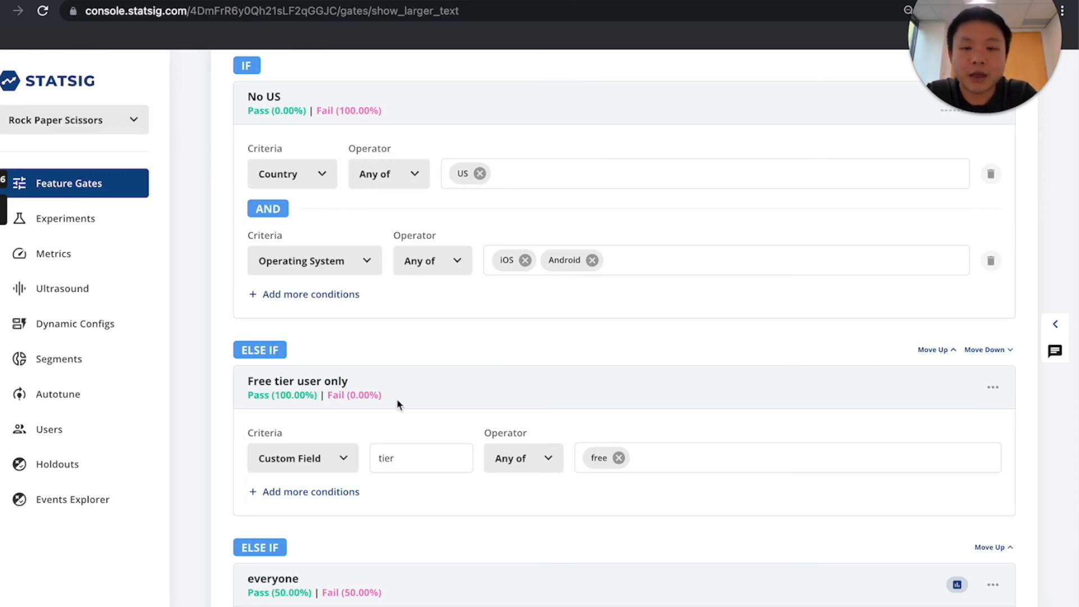
scroll(438, 303, down, 9)
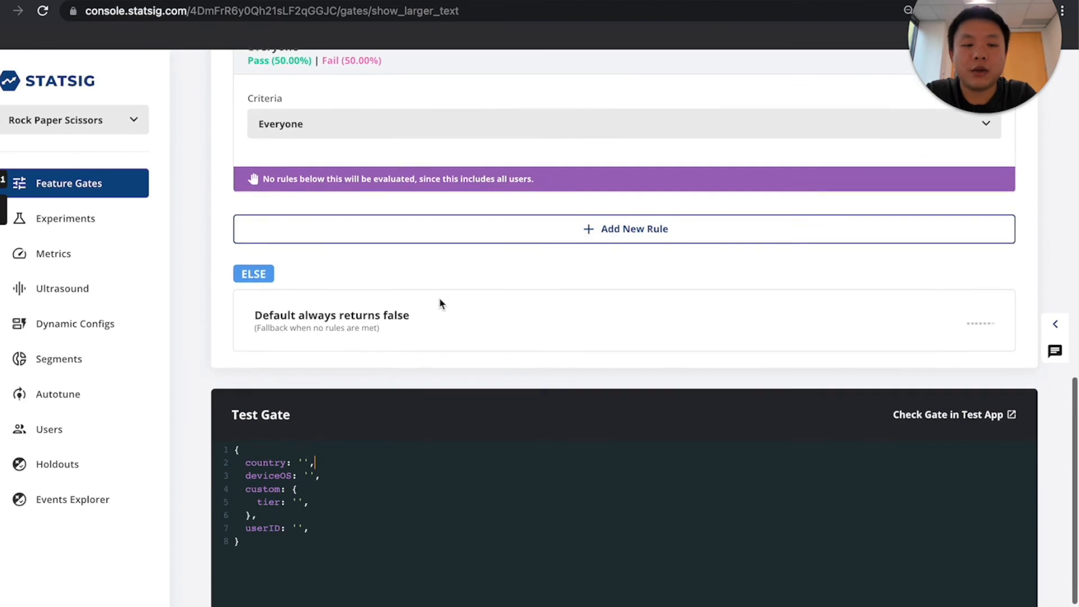
scroll(439, 301, down, 2)
click(353, 397)
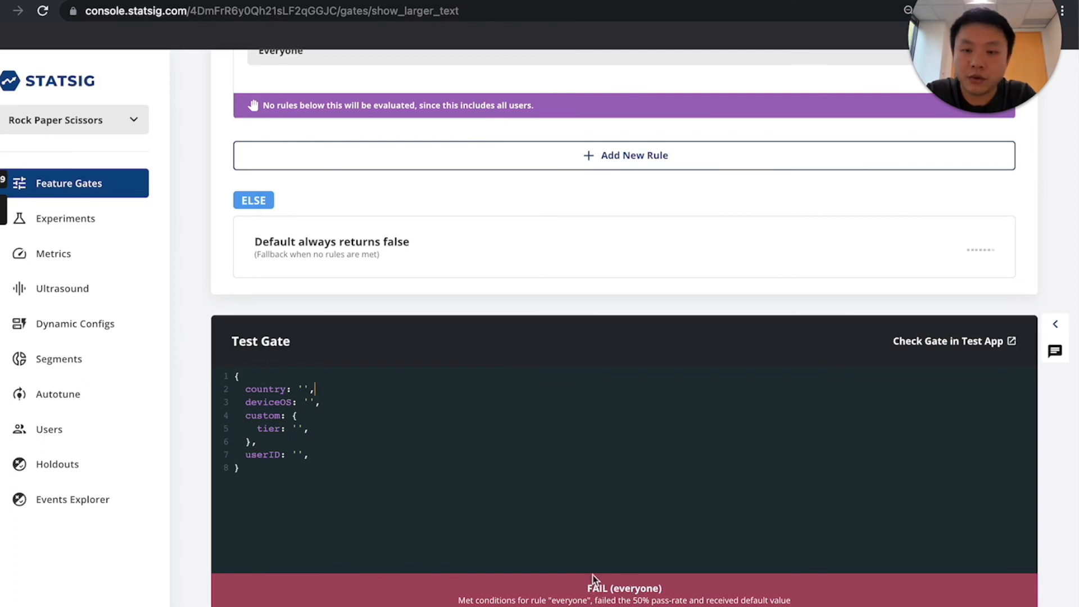
key(Left)
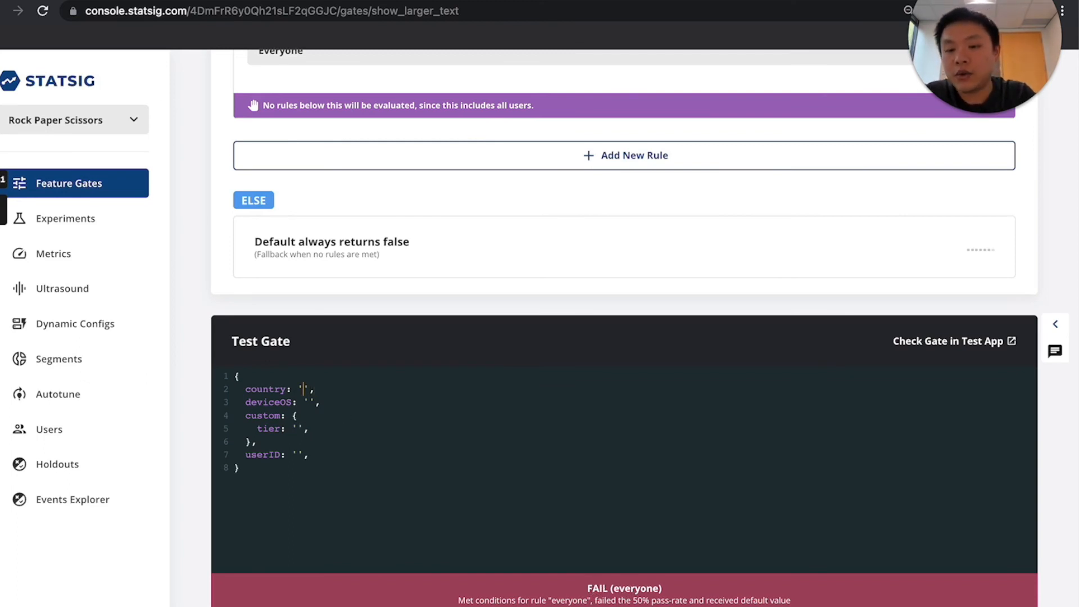
text(US)
click(314, 407)
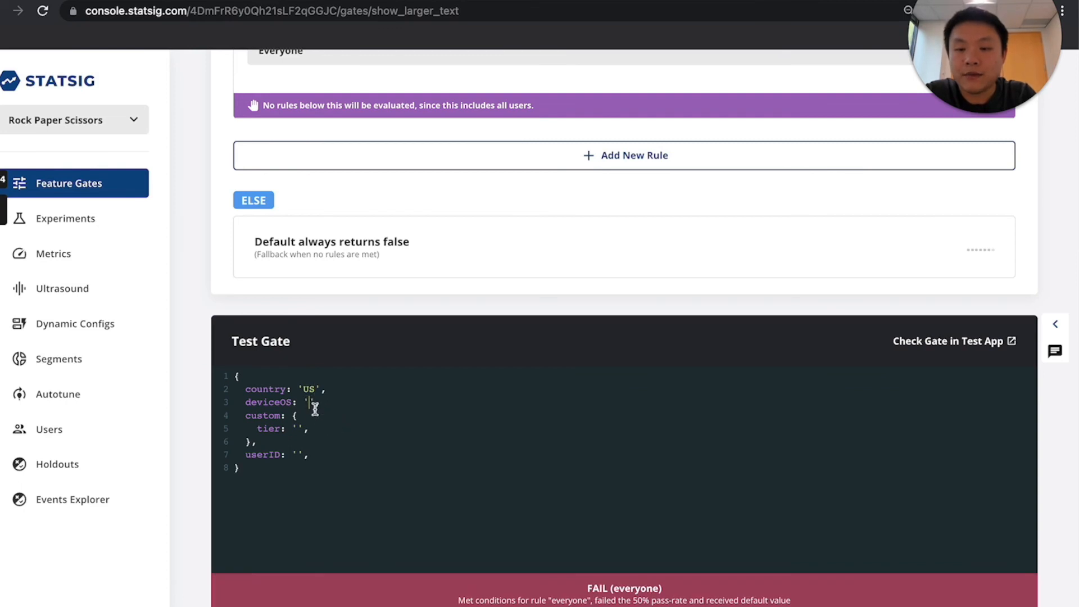
text(iOS)
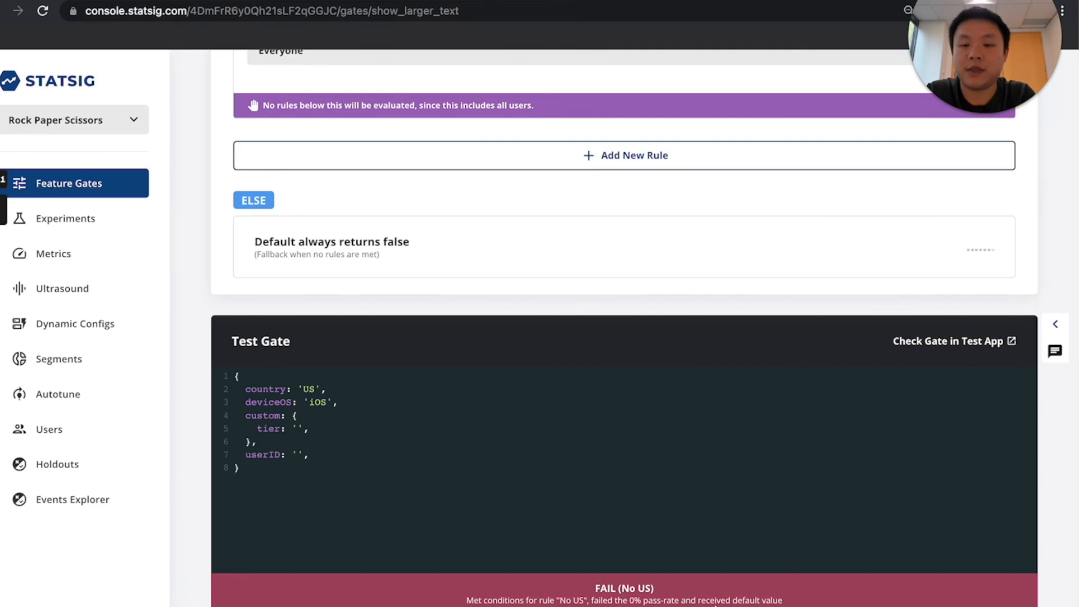
Step: Clear the deviceOS value and set the custom tier to 'free' to test the Free tier user only rule
click(329, 401)
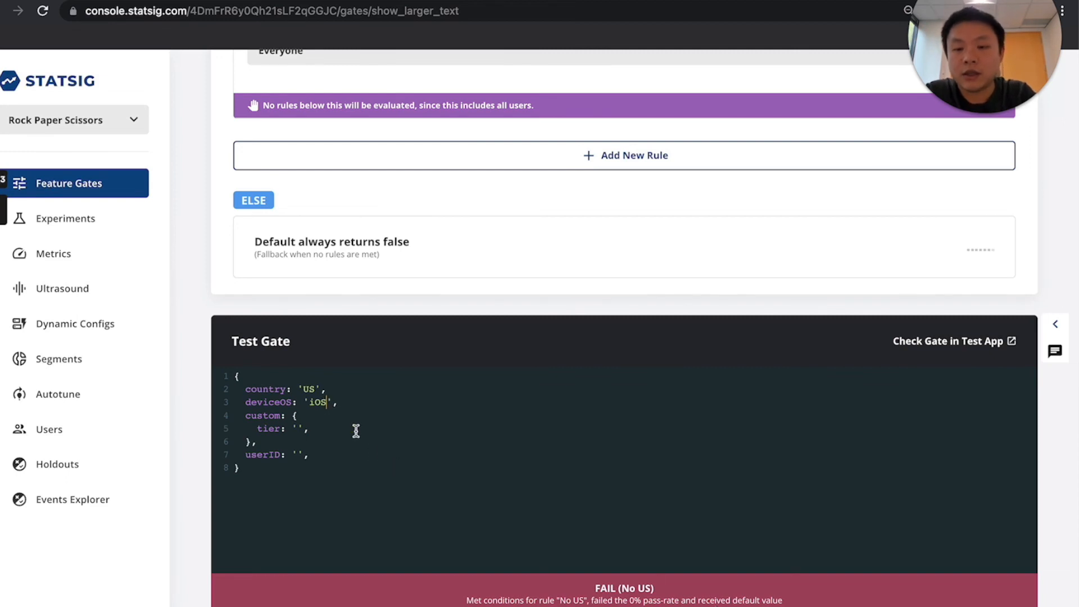
key(BackSpace)
key(BackSpace)
text(o)
key(BackSpace)
key(BackSpace)
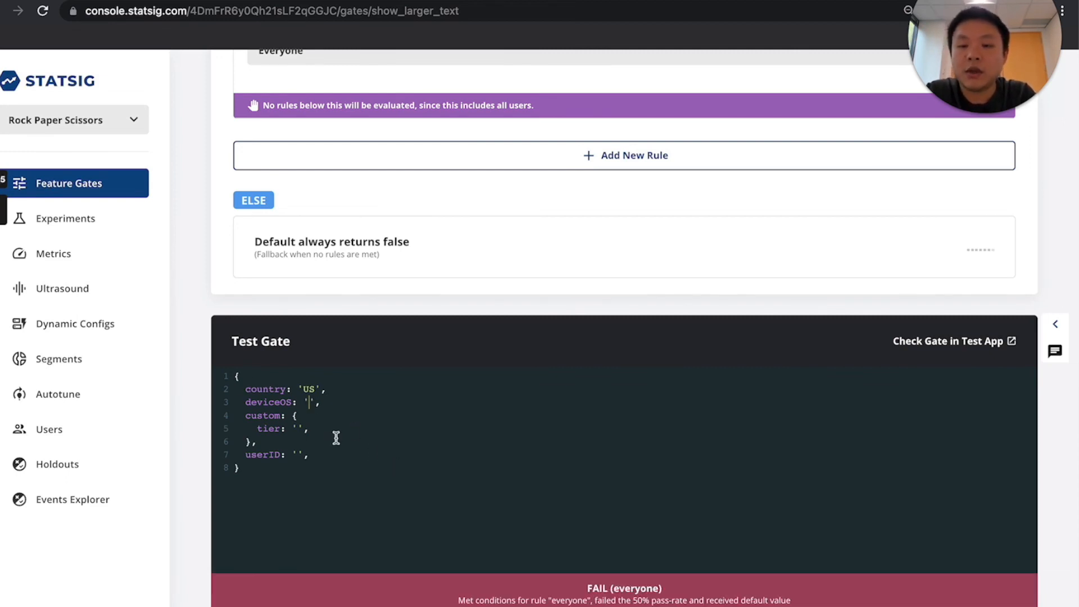
click(298, 429)
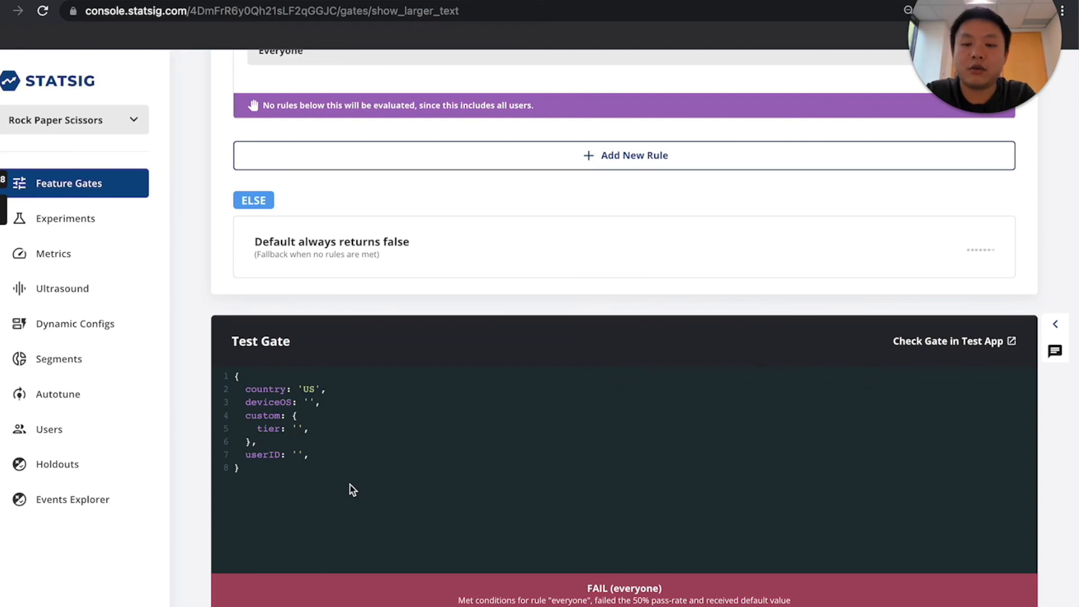
text(free)
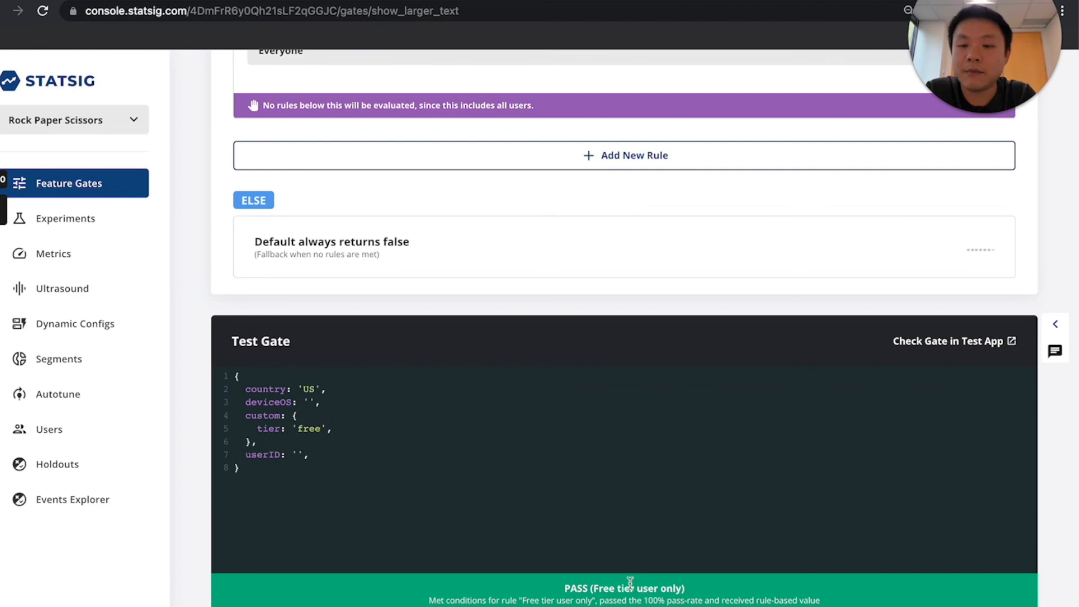
Step: Clear the custom tier value and set userID to '1' to test the everyone rule
double_click(309, 428)
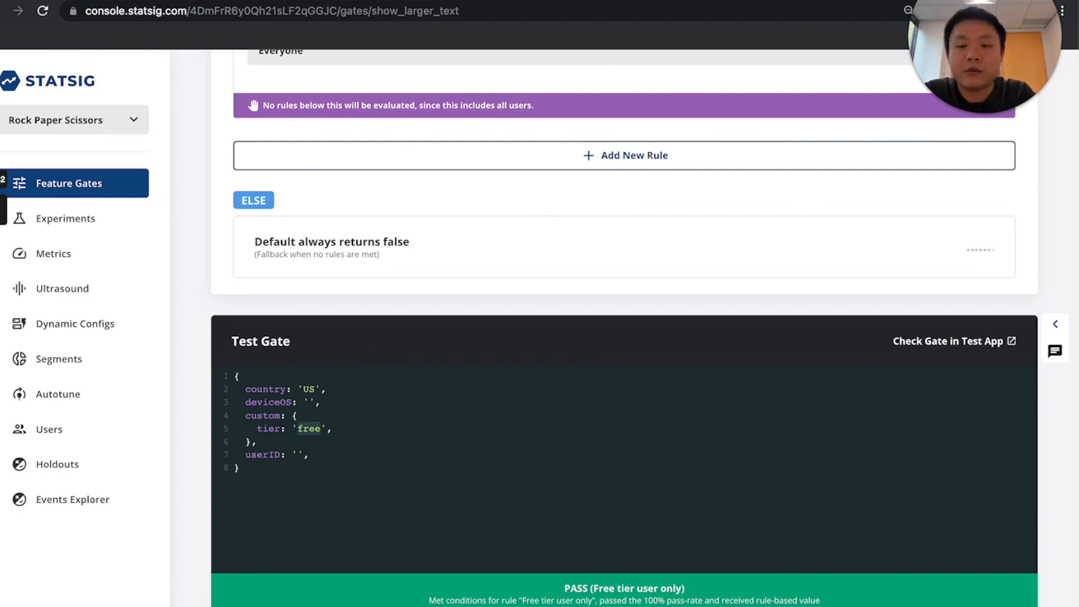
key(BackSpace)
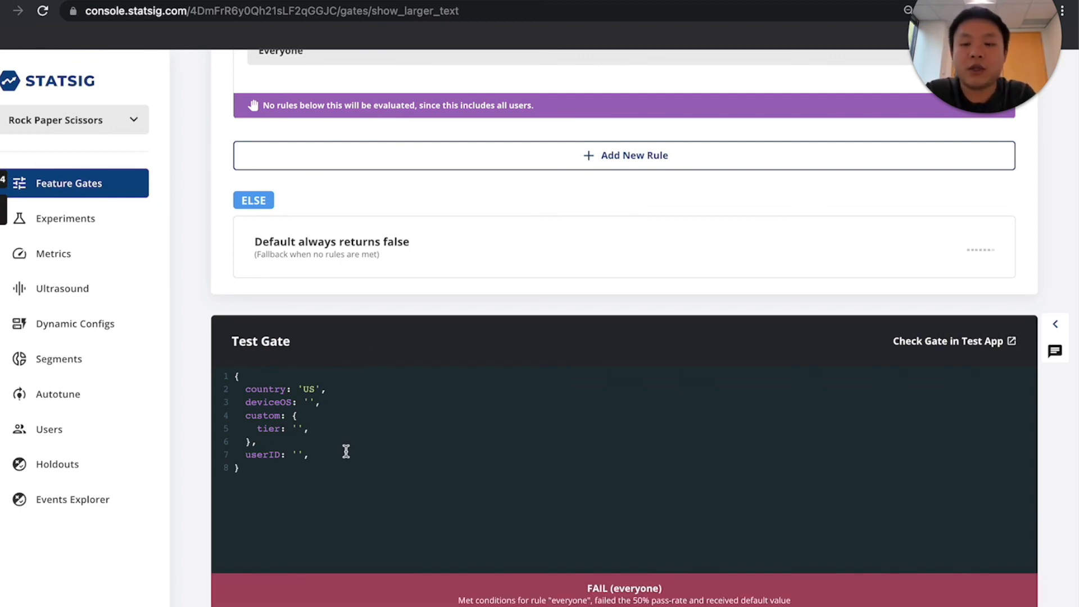
scroll(351, 458, up, 5)
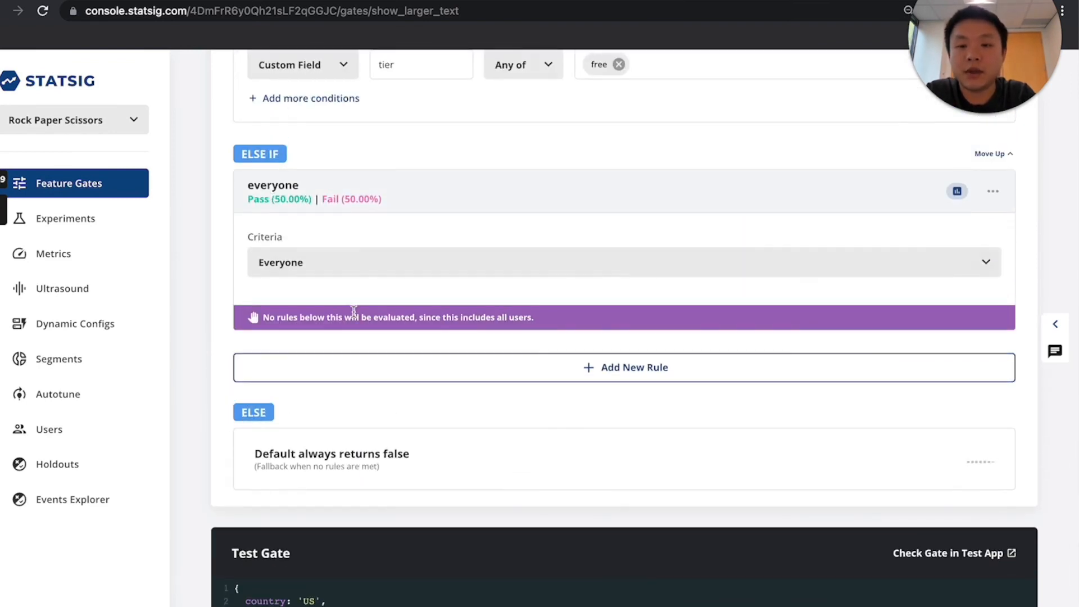
scroll(354, 311, down, 5)
text(1',)
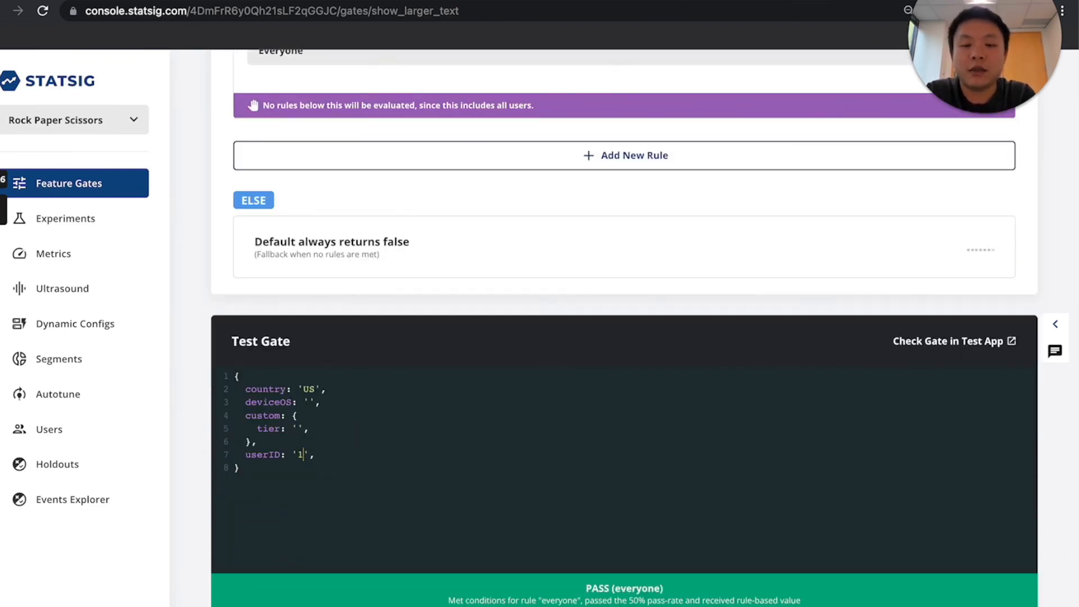
Step: Replace the test userID with '2', '3', '4', '5' and '6' in turn to check the everyone rule's 50% pass rate
key(BackSpace)
text(2)
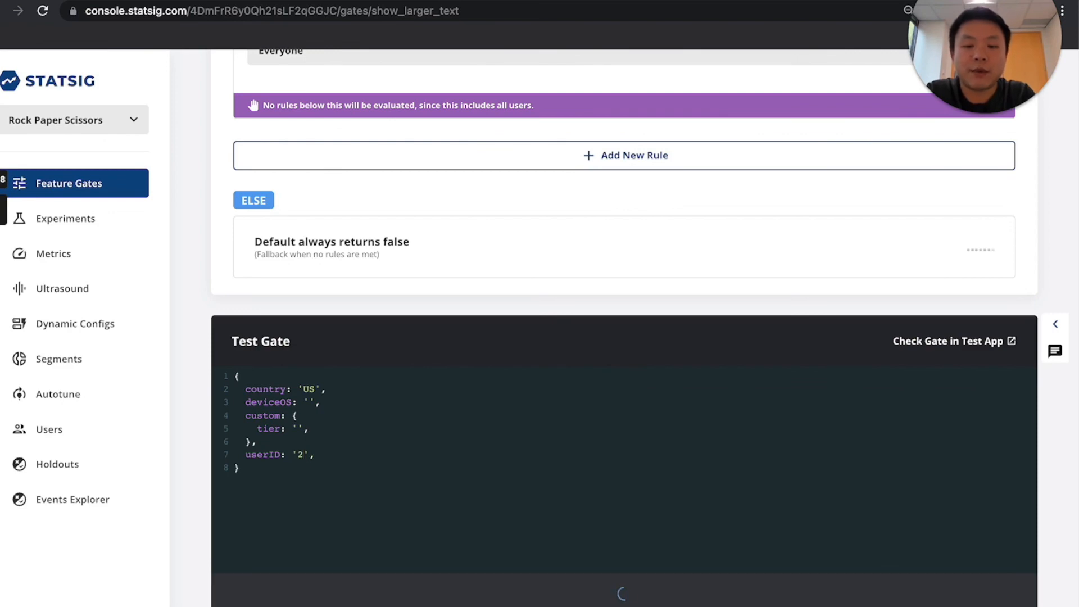
key(BackSpace)
text(3)
key(BackSpace)
text(4)
key(BackSpace)
text(5)
key(BackSpace)
text(6)
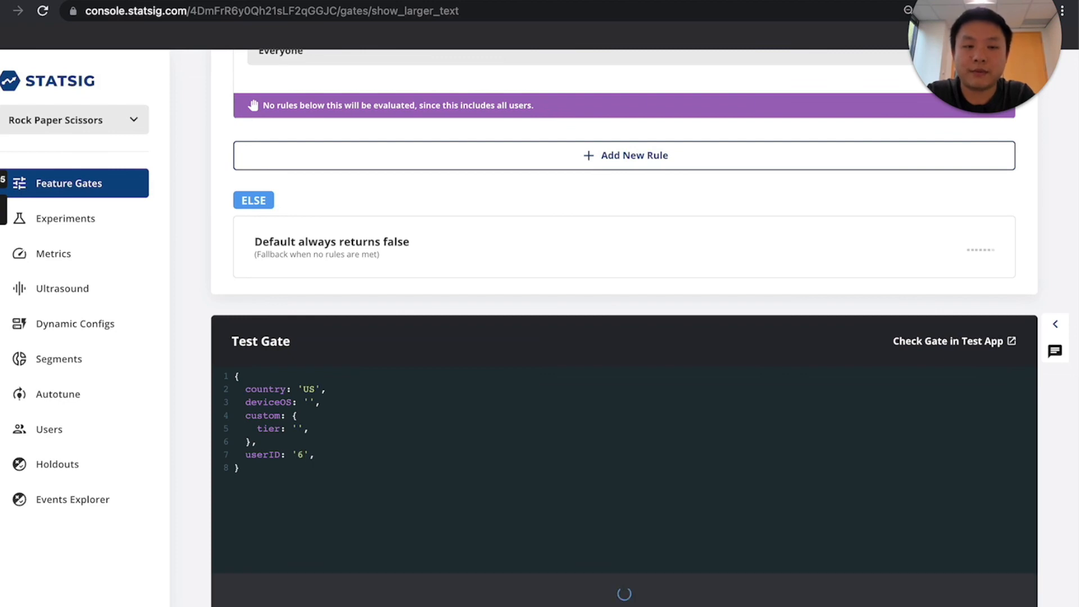
click(386, 453)
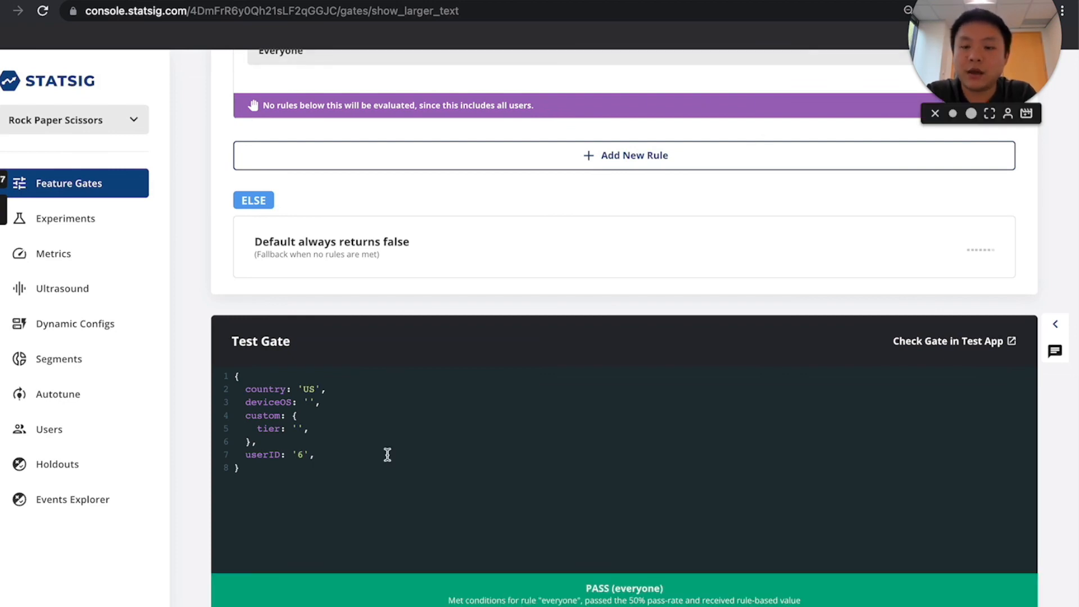